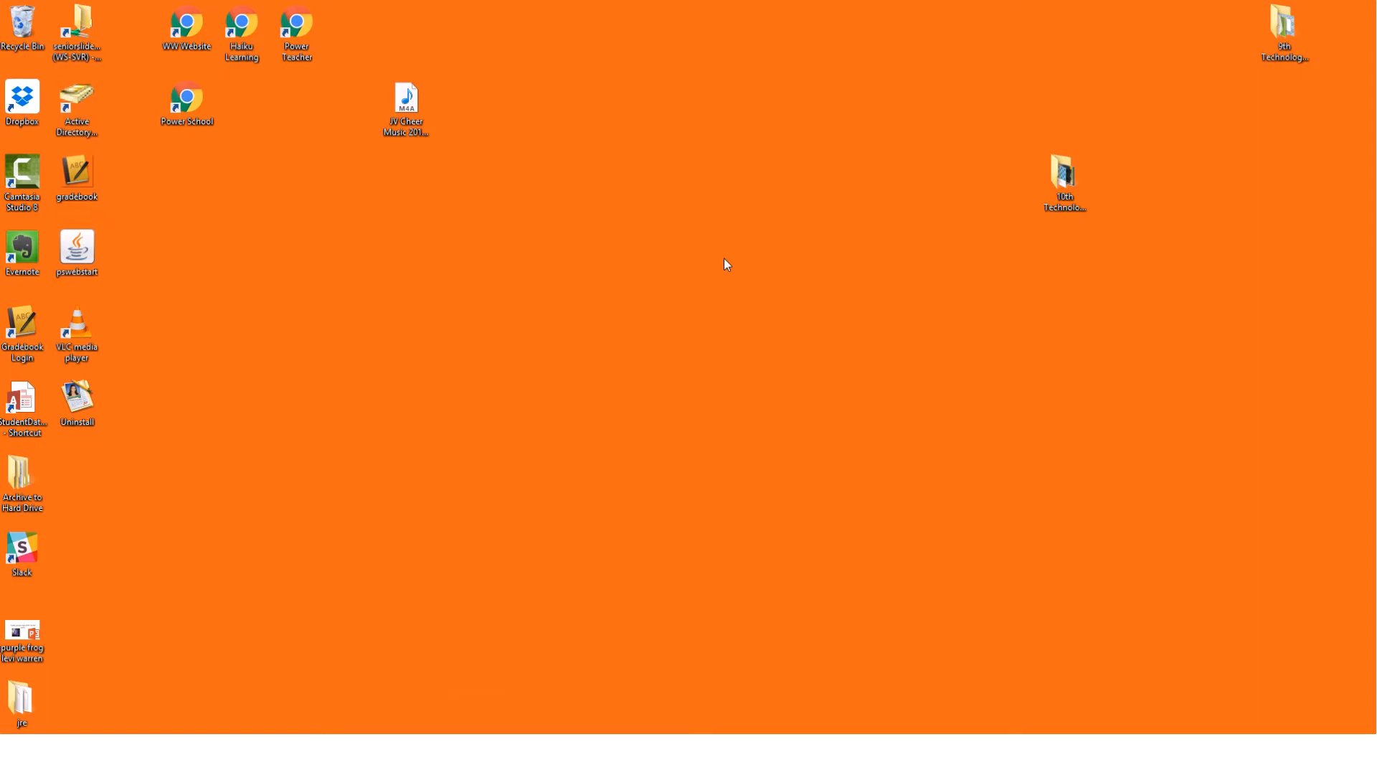
Launch OneNote 2013, make this version the default, and choose OneNote for opening onenote links.
key(super)
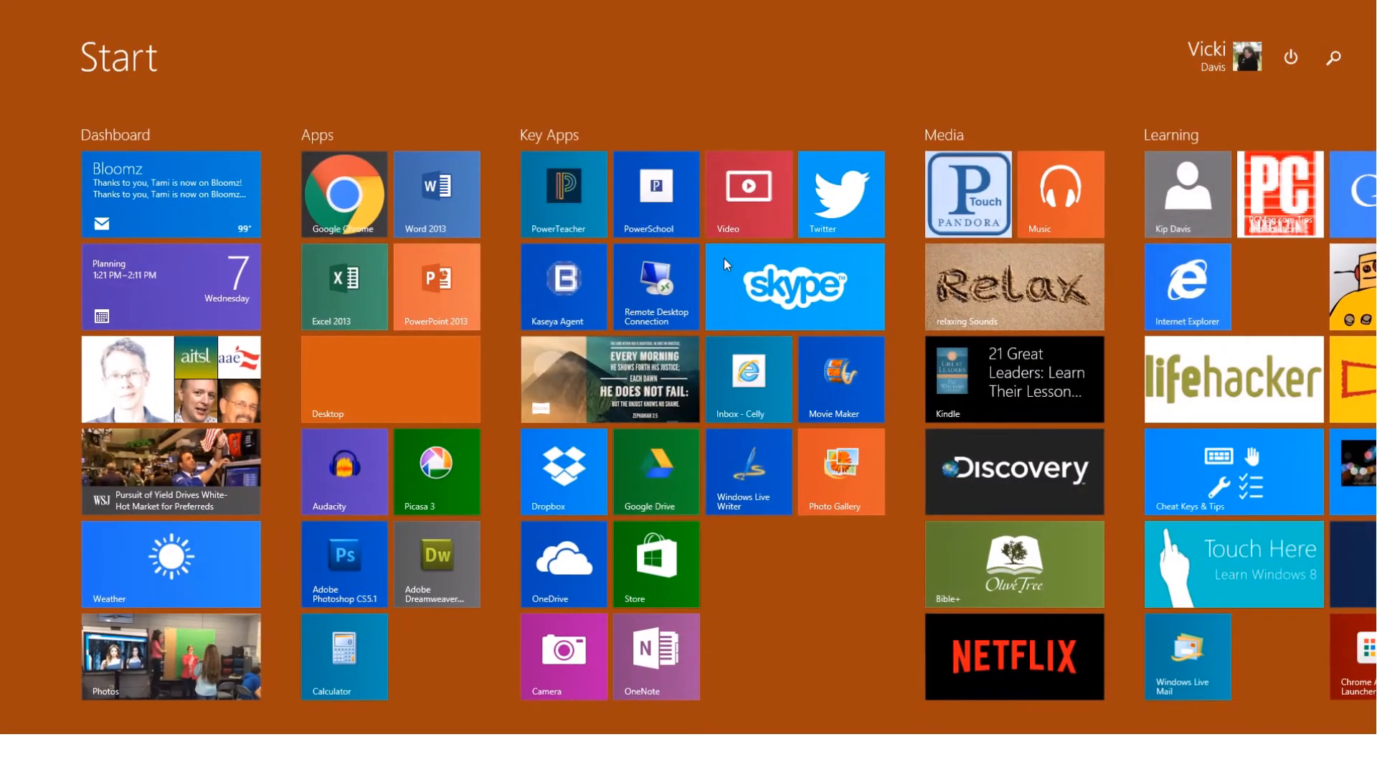
text(oneNote 2013)
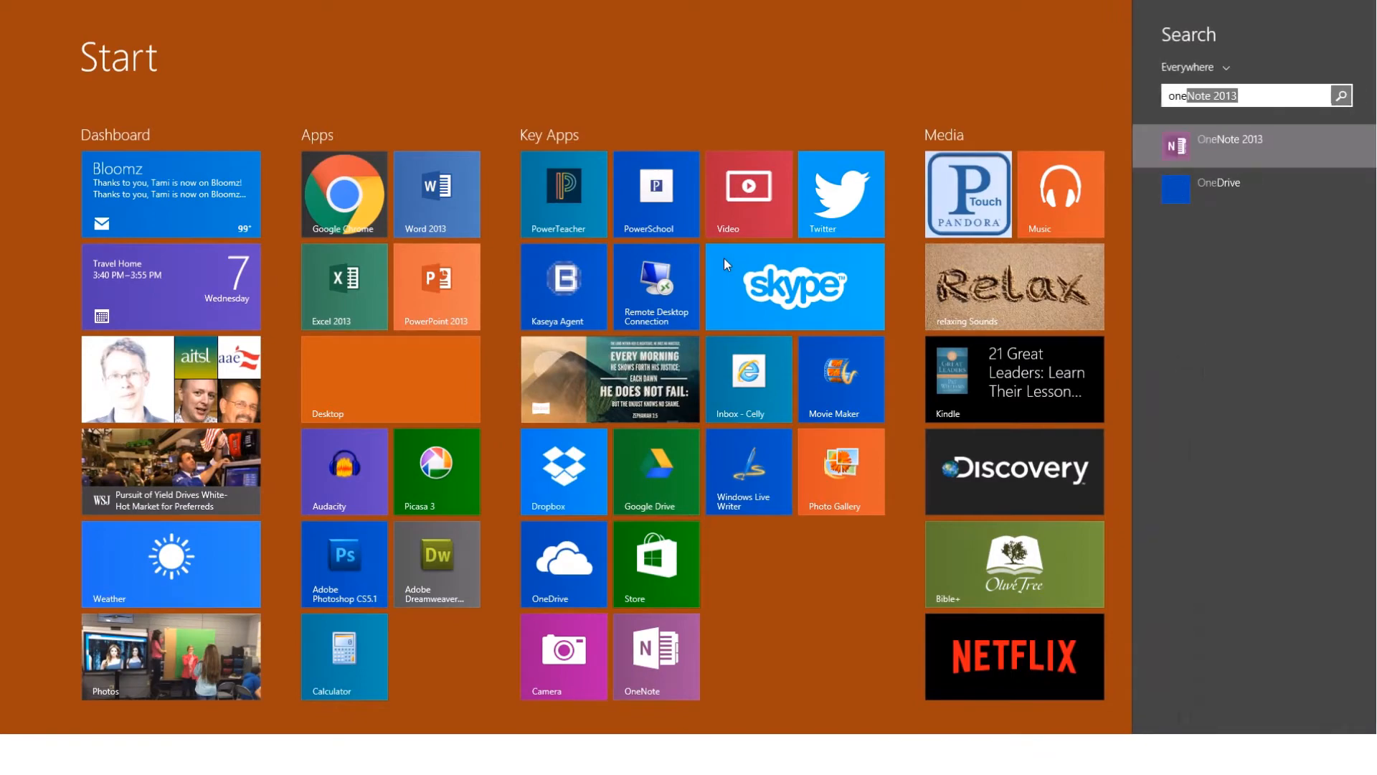
click(1195, 145)
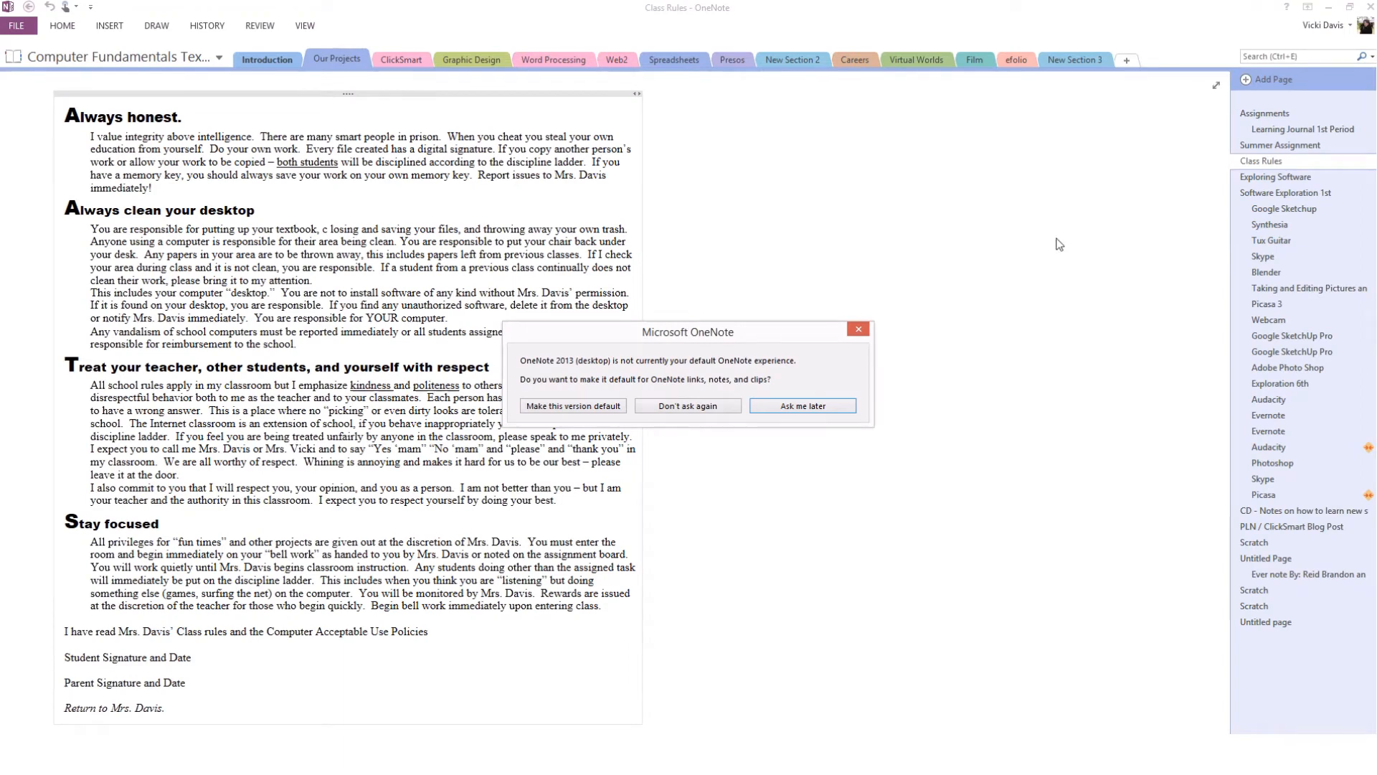
click(617, 407)
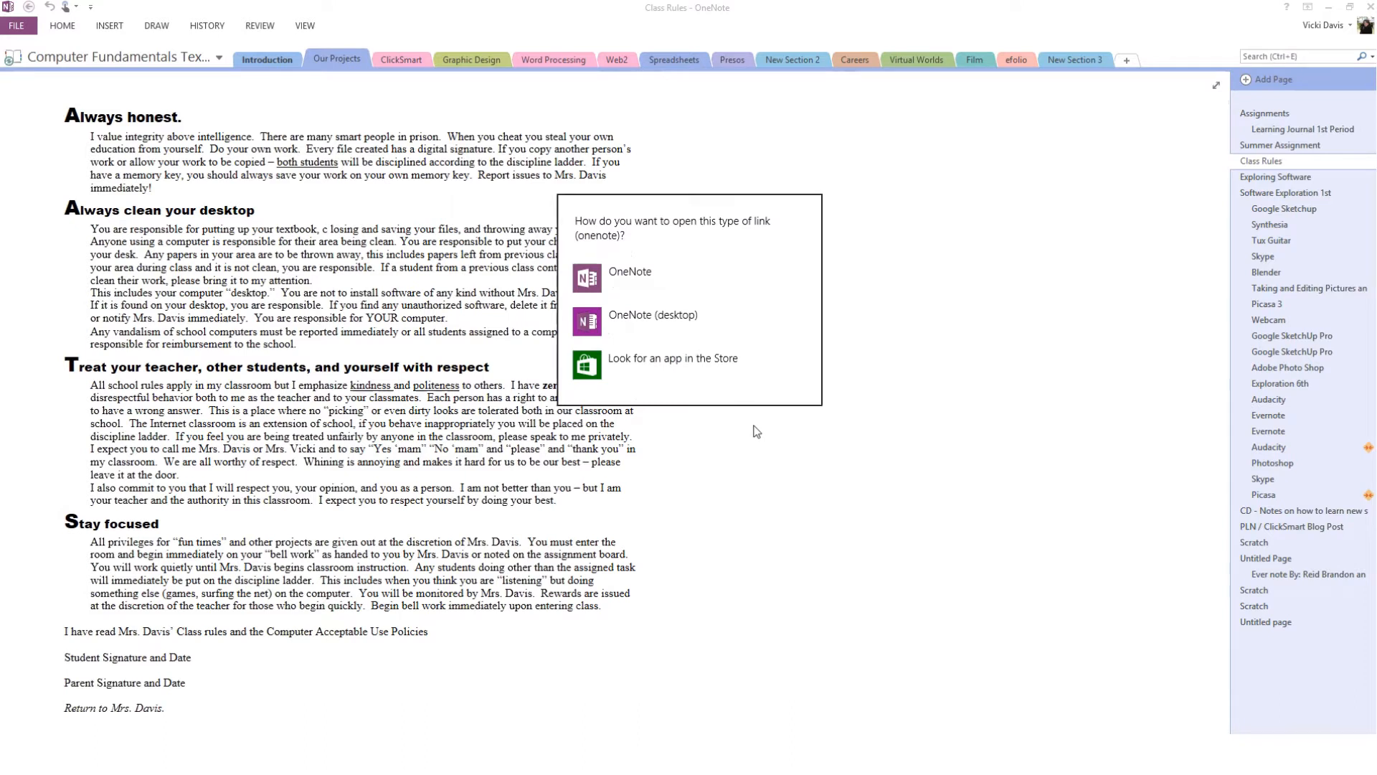
click(630, 278)
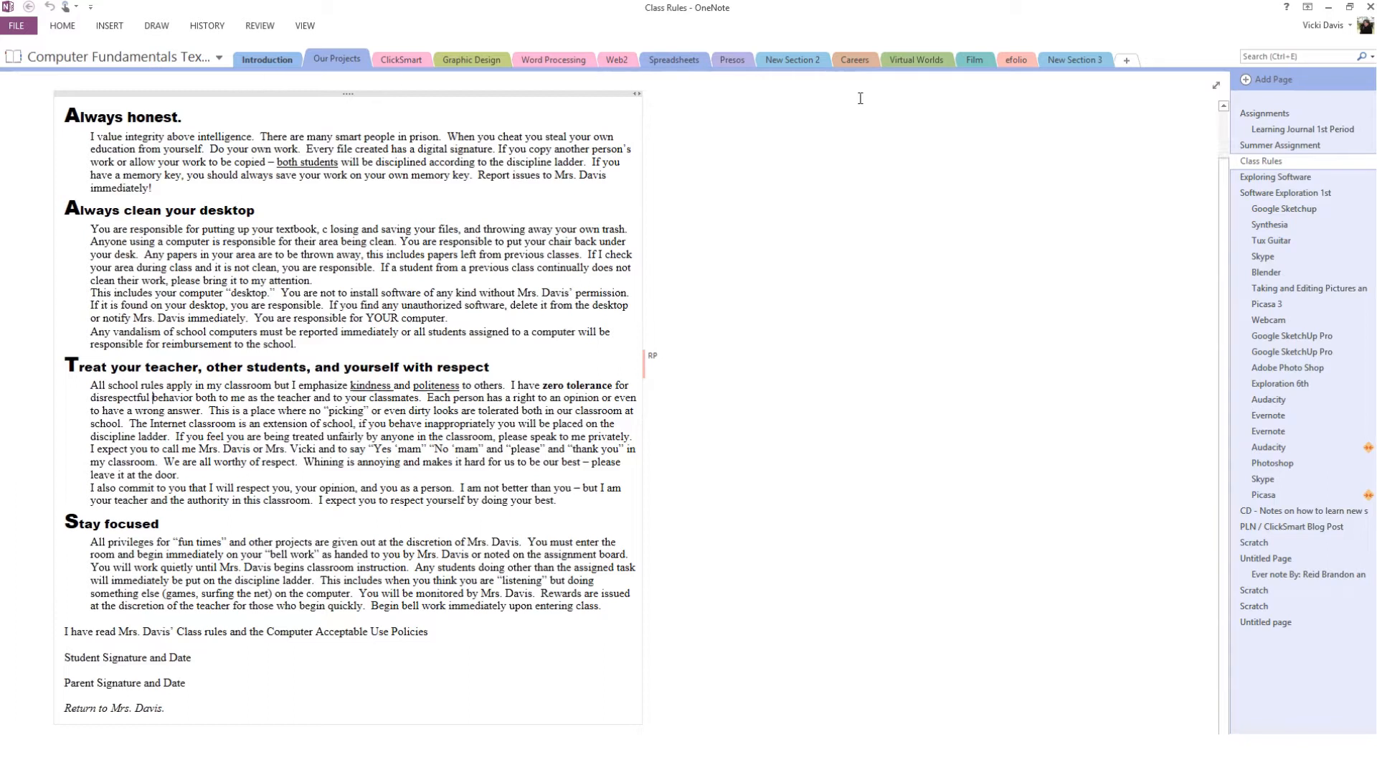
Create a new notebook named Computer Science 2016-2017 on OneDrive - Personal without inviting anyone to share it.
click(220, 58)
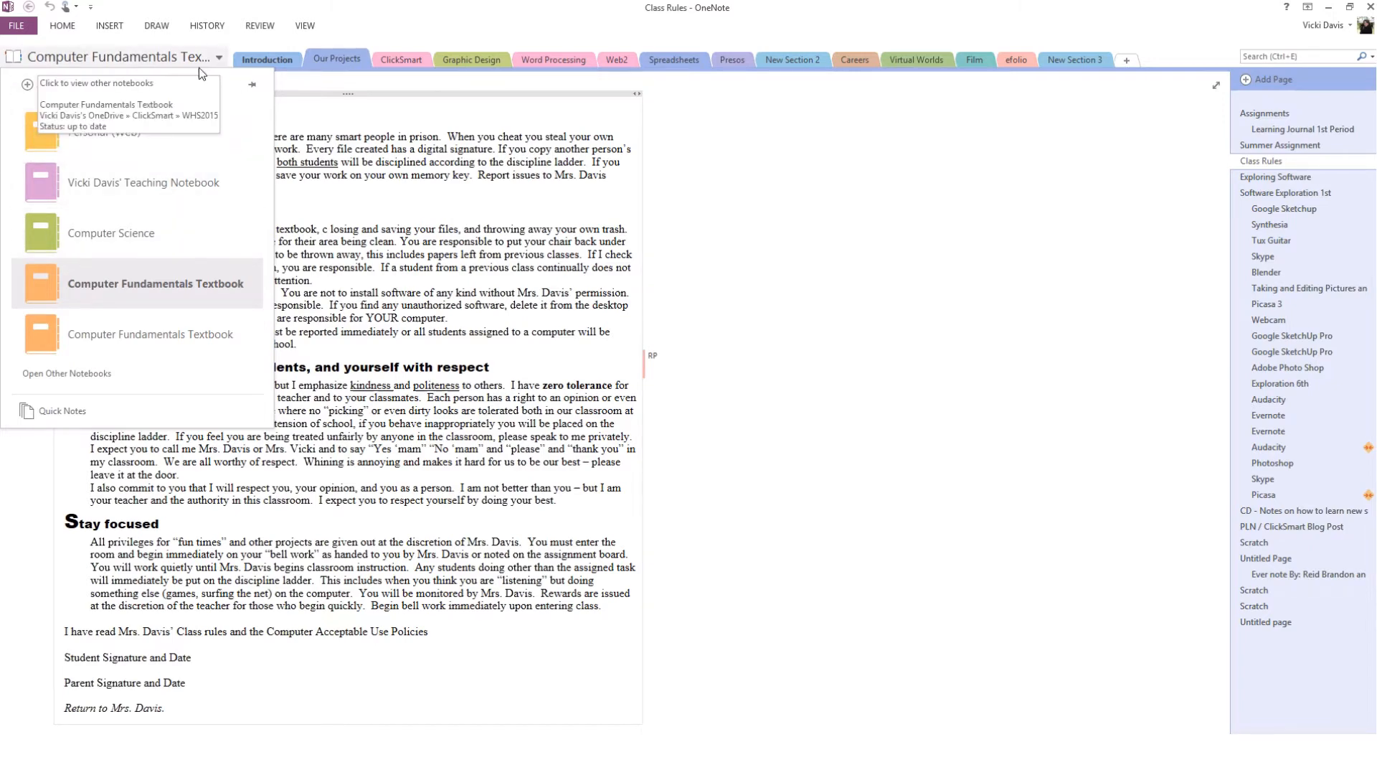
click(75, 88)
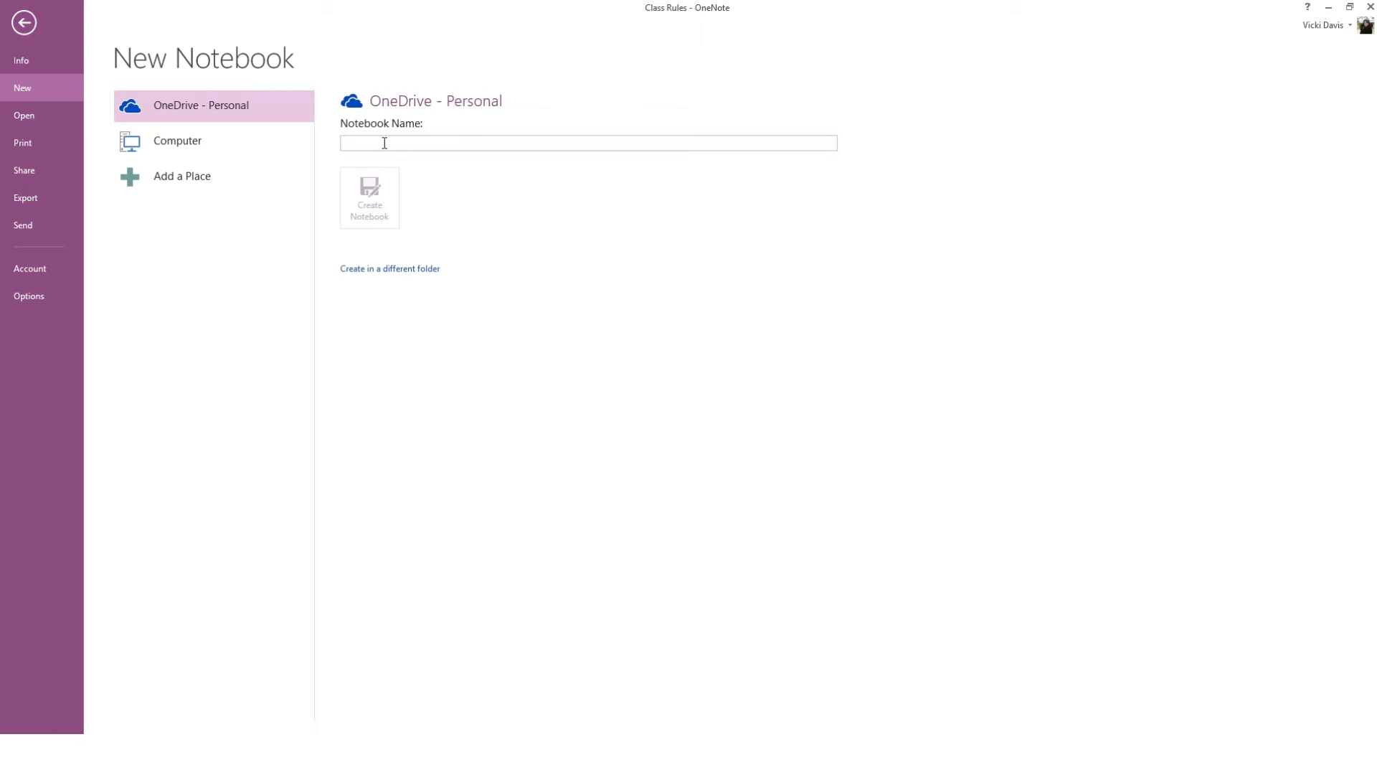
text(new)
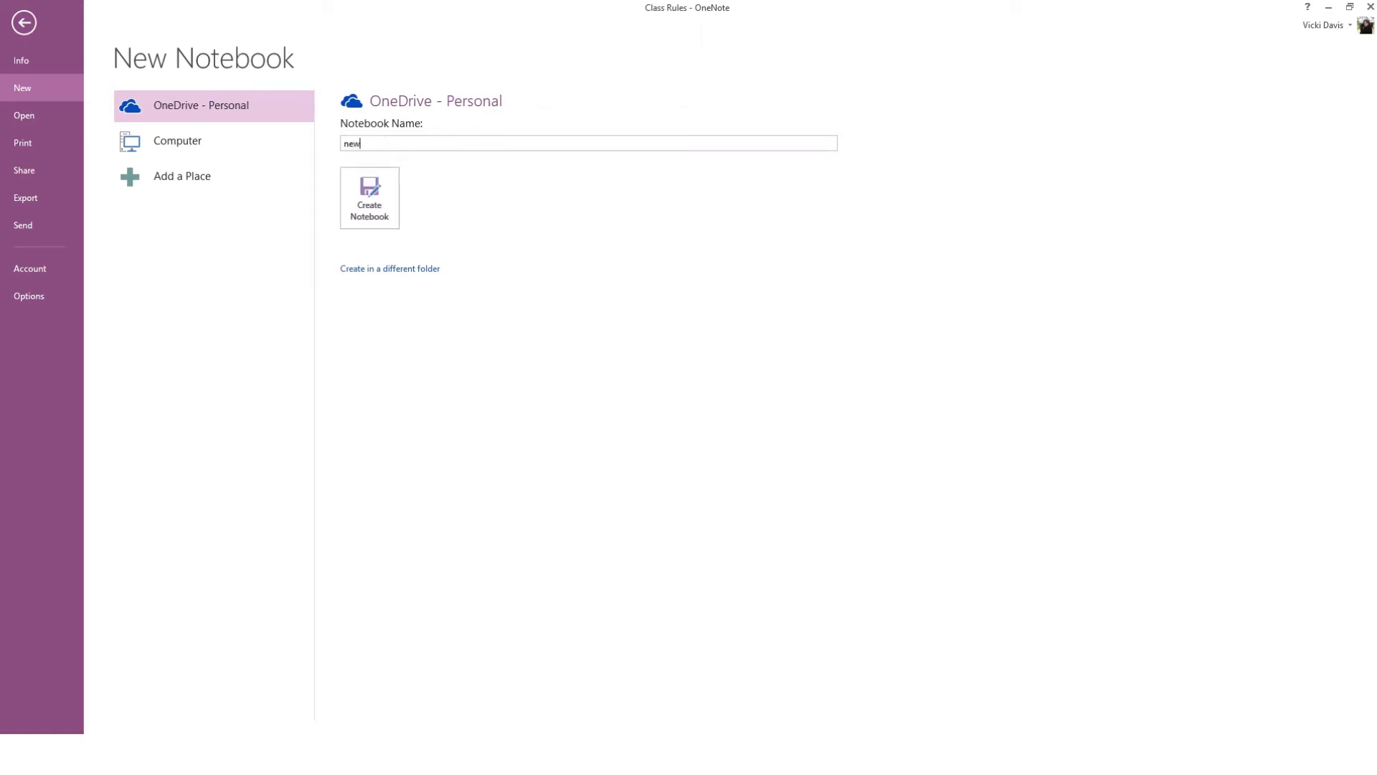
key(BackSpace)
key(BackSpace)
key(BackSpace)
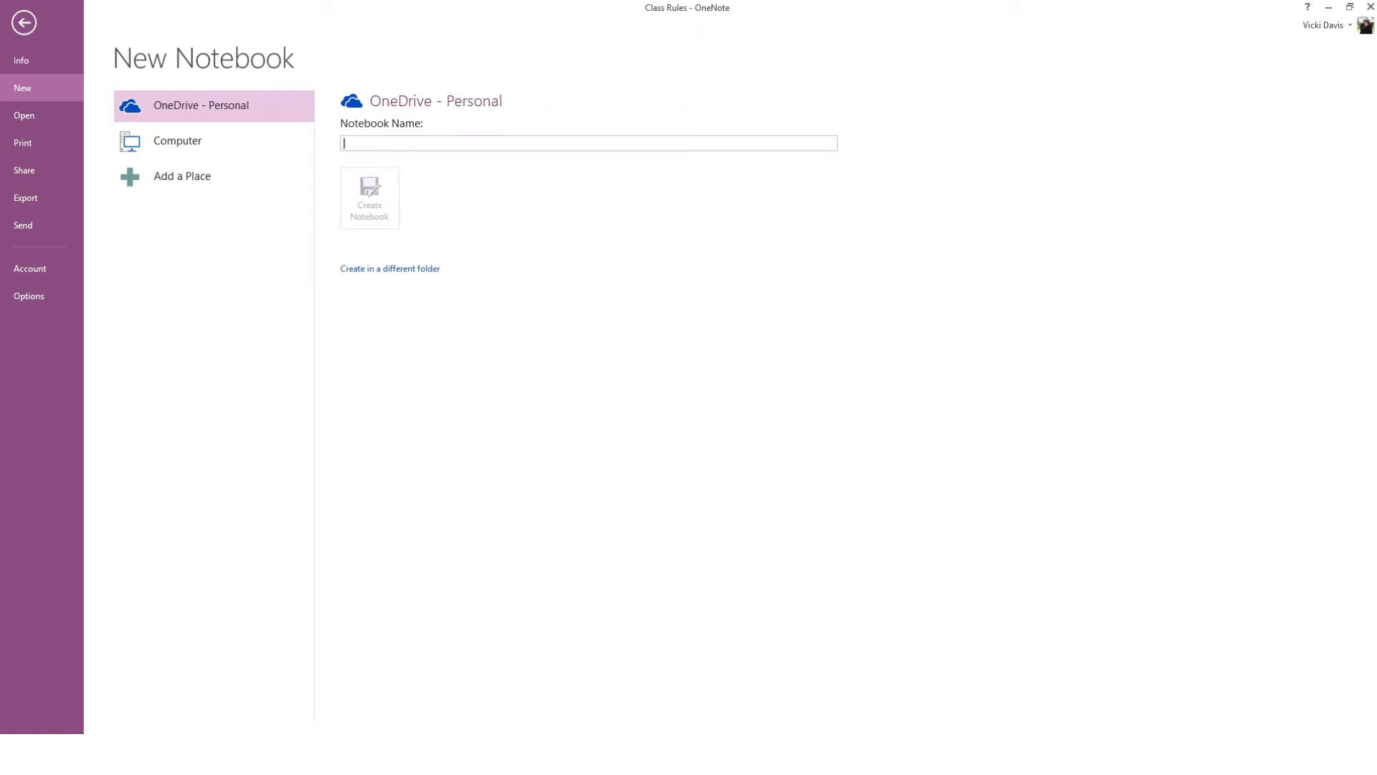
text(compu)
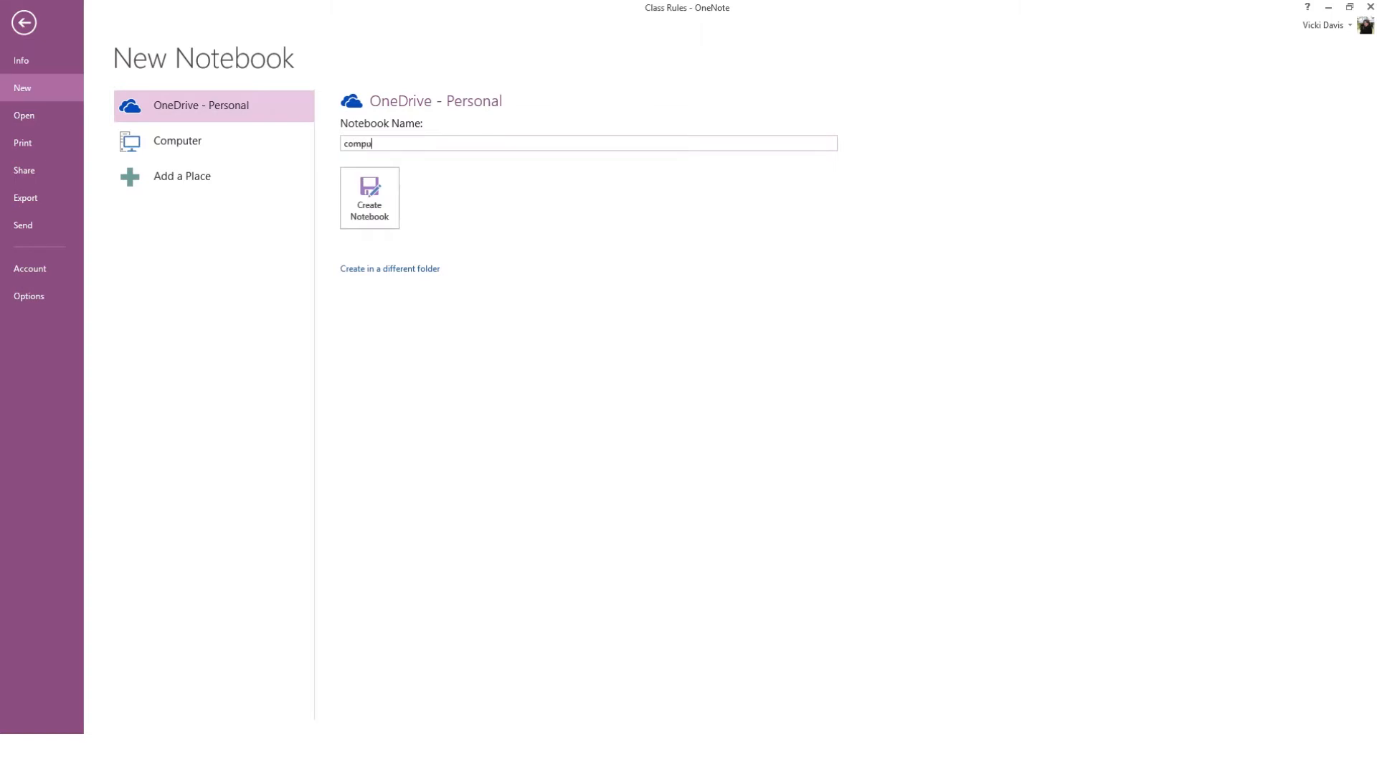
text(ter science)
click(388, 143)
key(BackSpace)
text(S)
key(BackSpace)
text(C)
text(2016-2017)
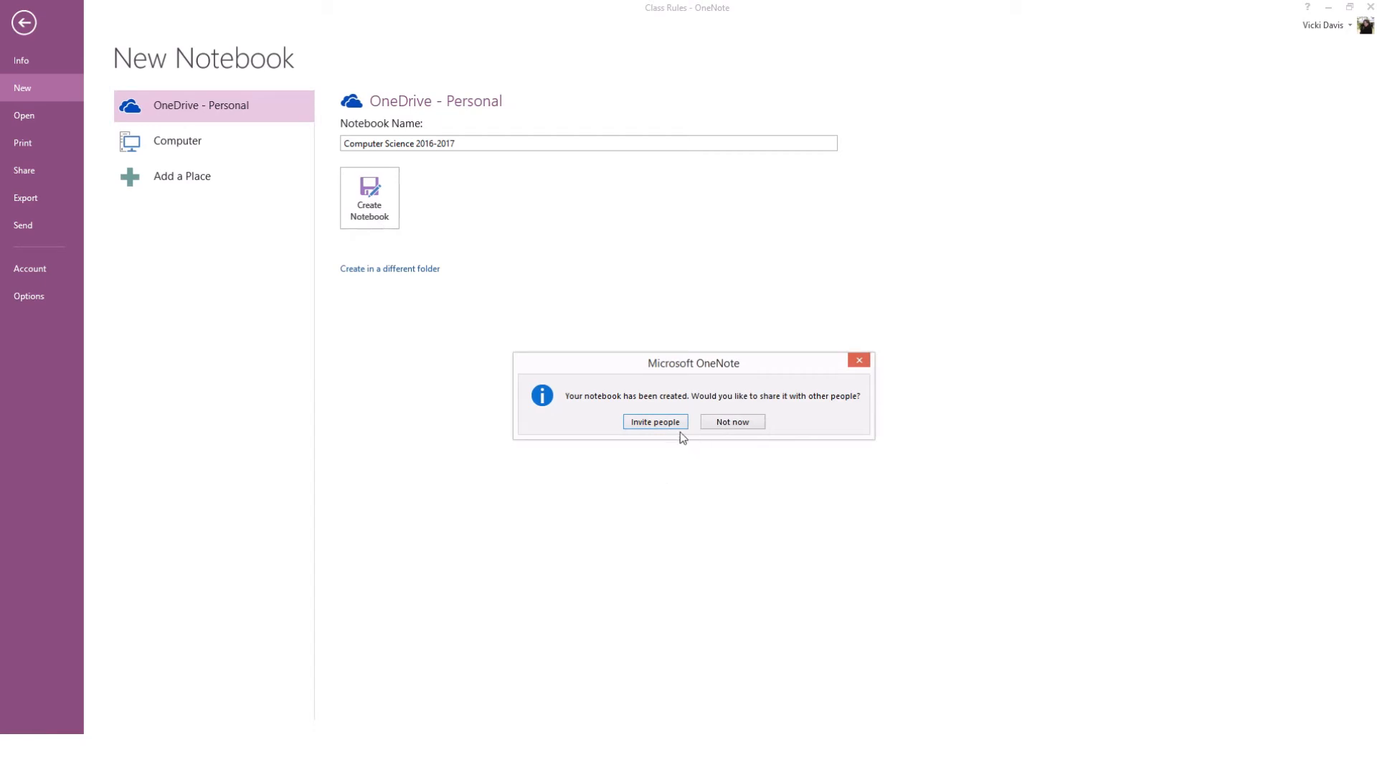
click(730, 422)
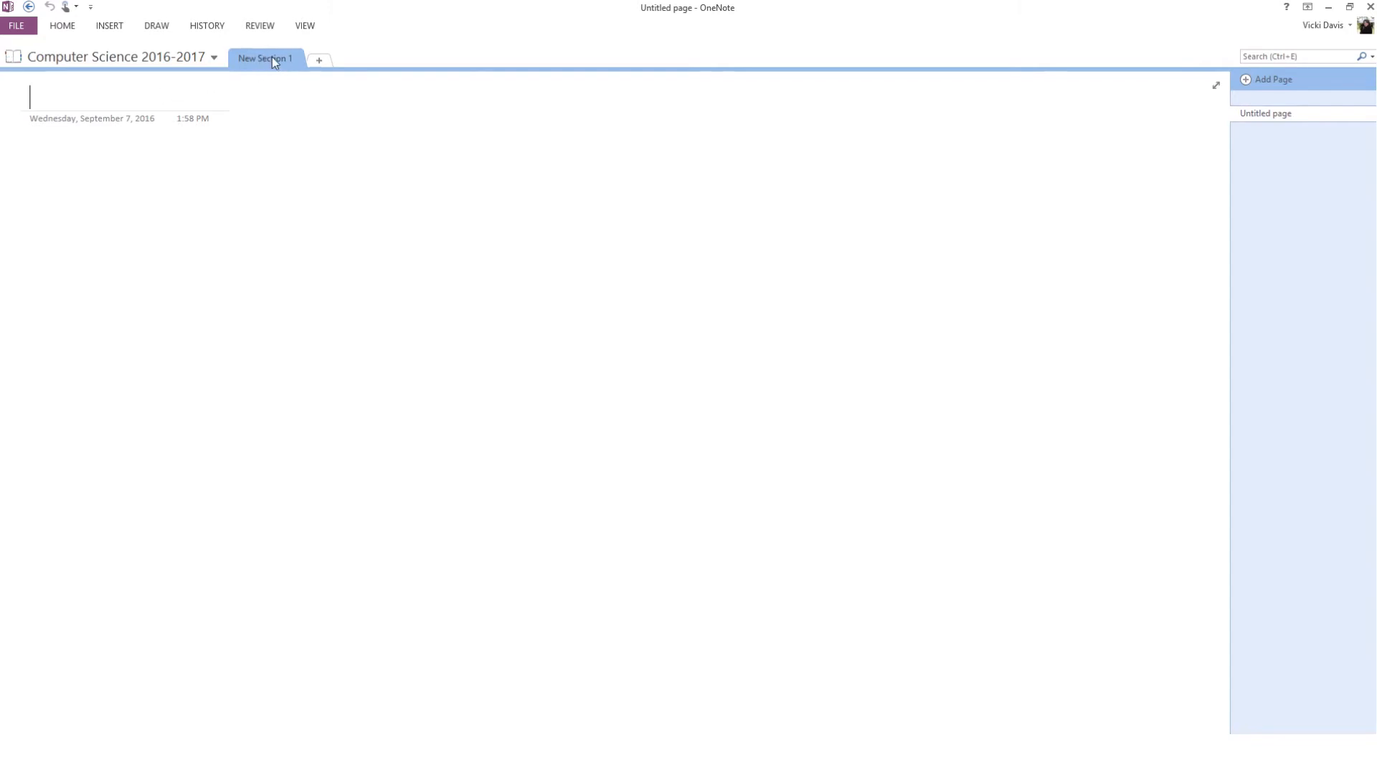
Add a second section named Vocab and rename the first section Class Notes.
click(319, 60)
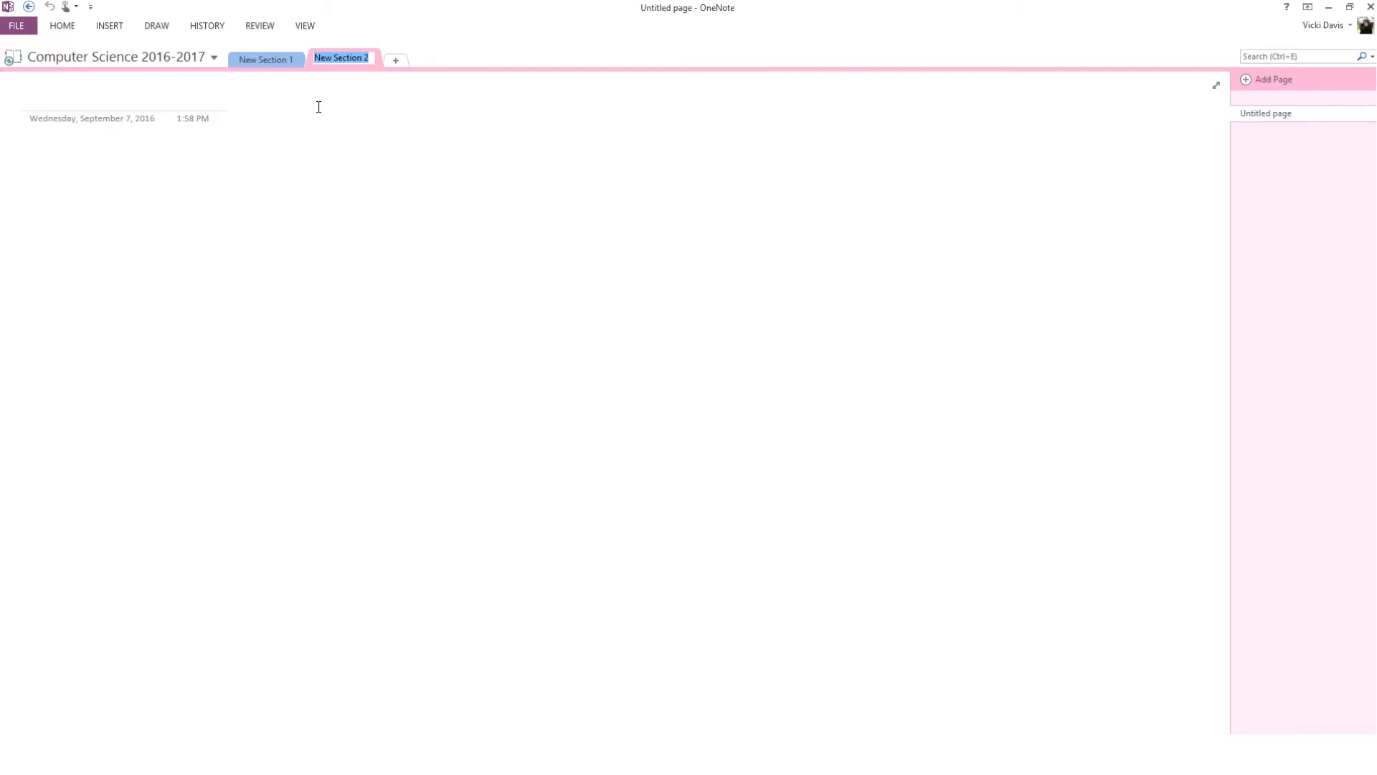
text(Vocab)
click(261, 58)
double_click(261, 58)
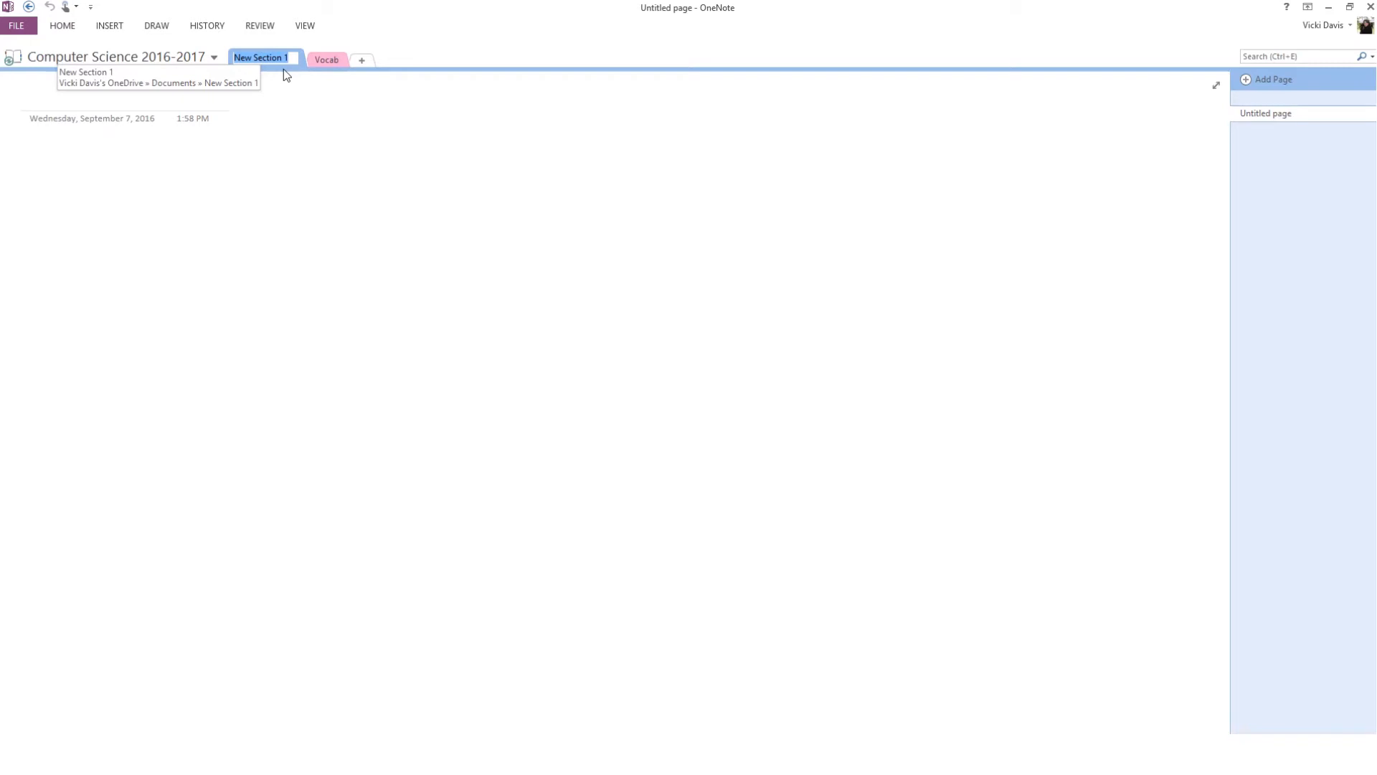
text(Class Notesd)
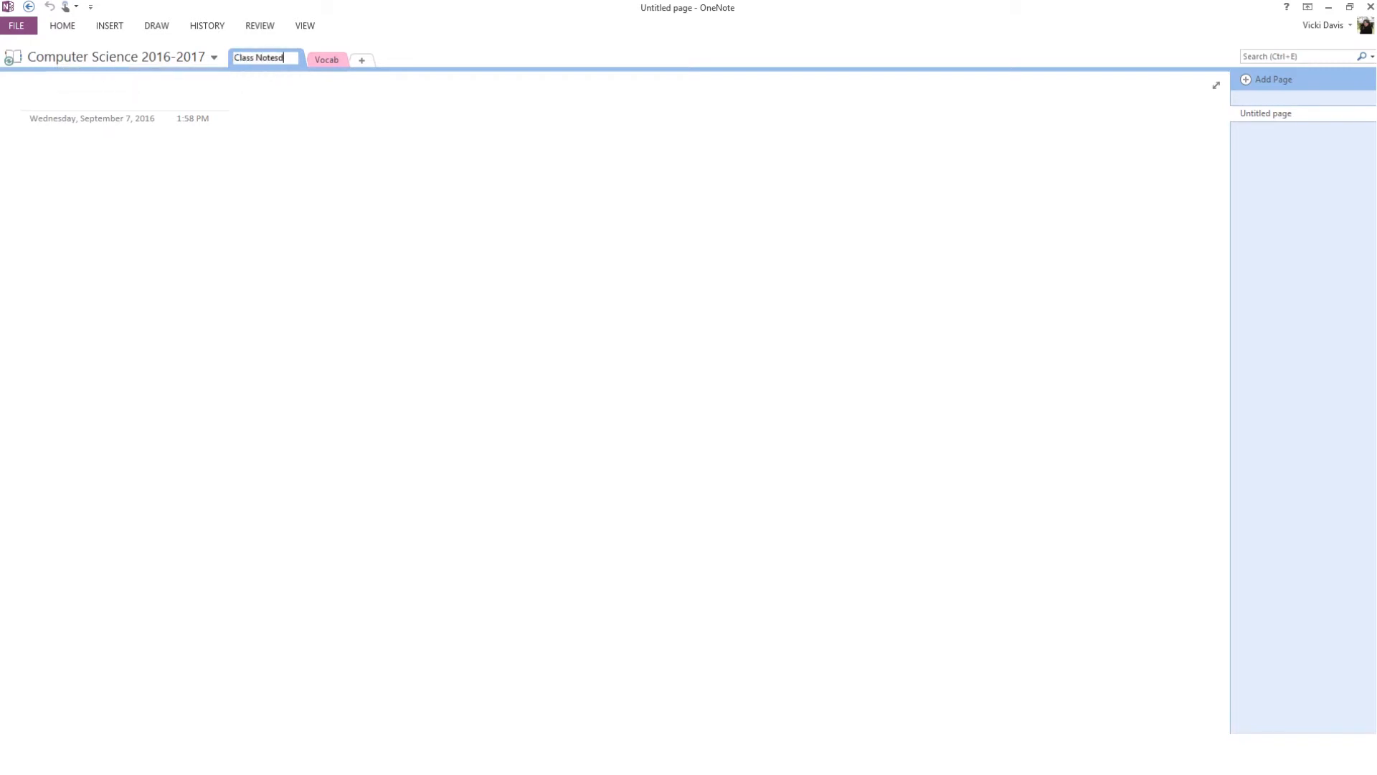
key(BackSpace)
Title the Class Notes page Vocabulary, add a blank untitled page below it, and return to the Vocabulary page.
click(151, 102)
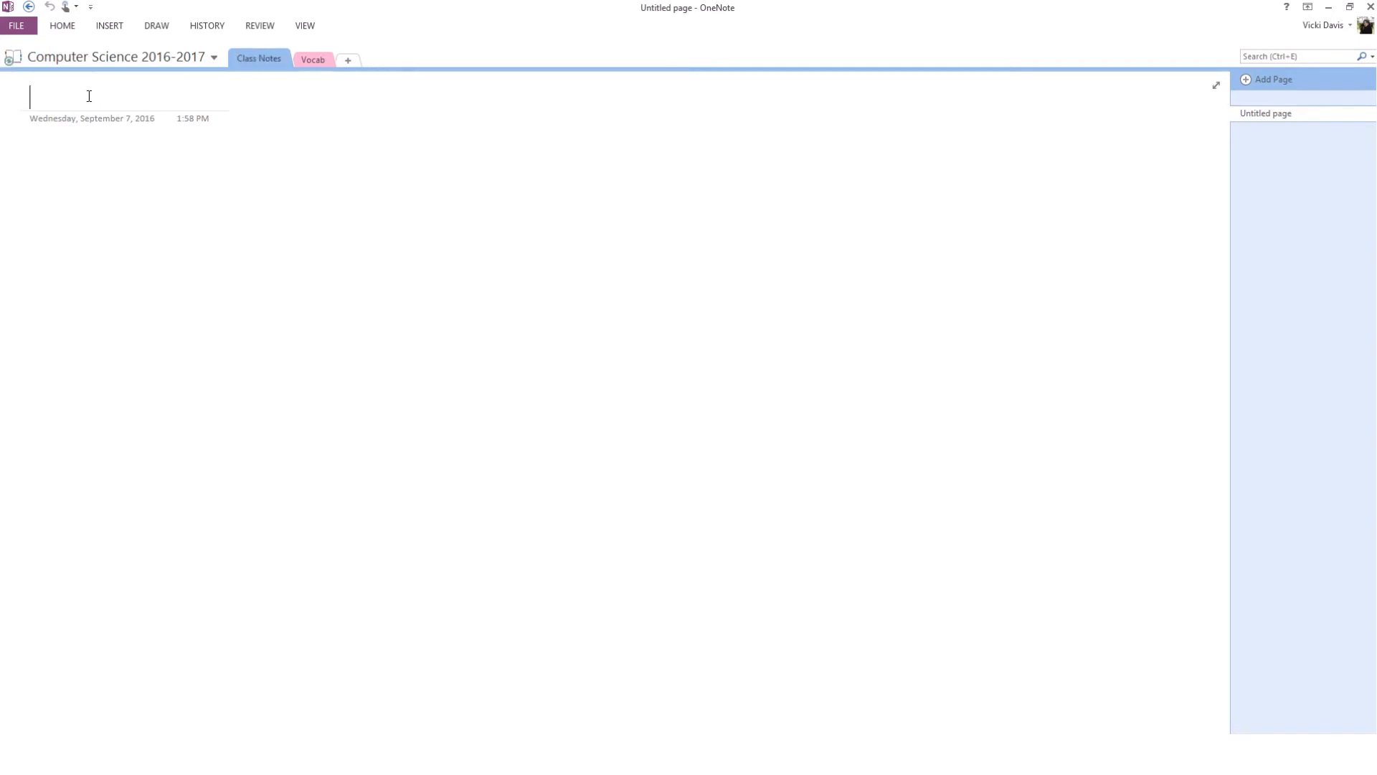
text(Vocabulary)
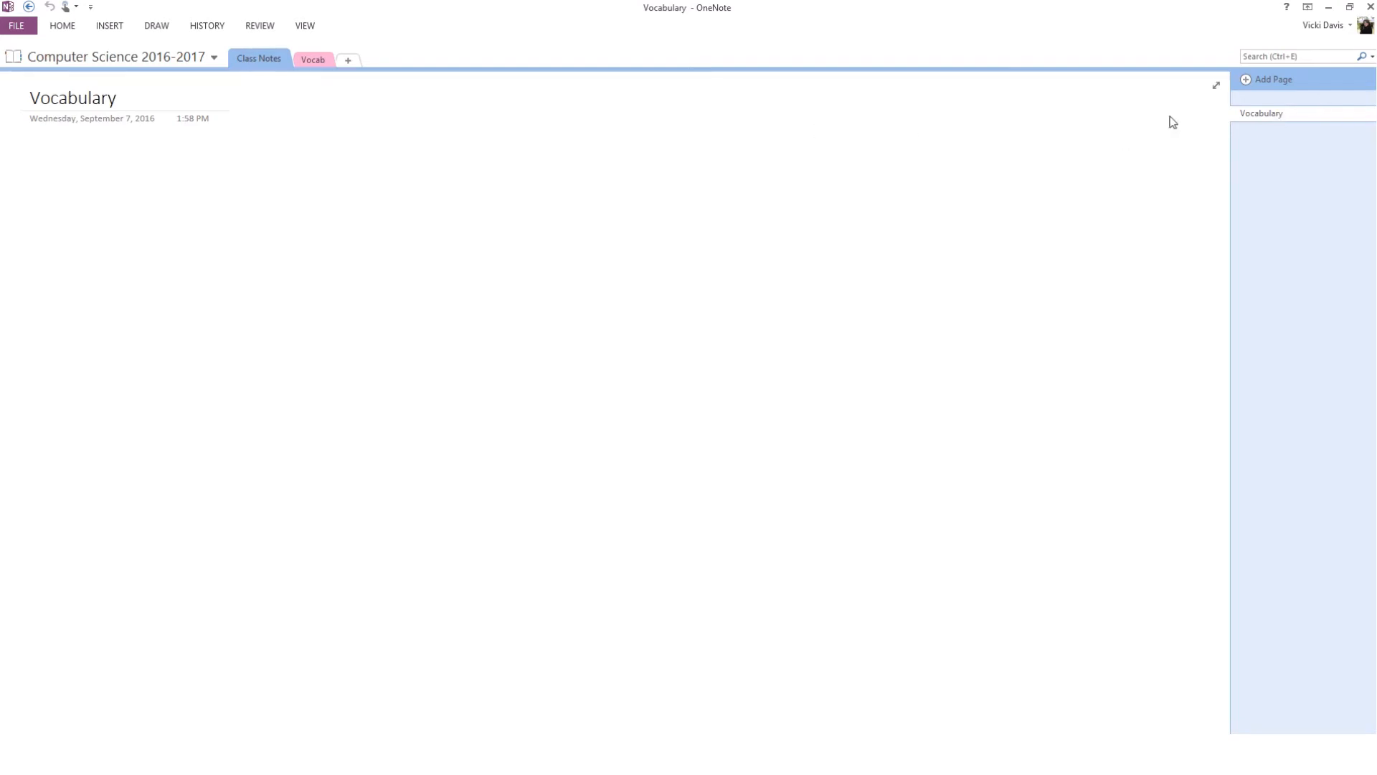
click(1247, 82)
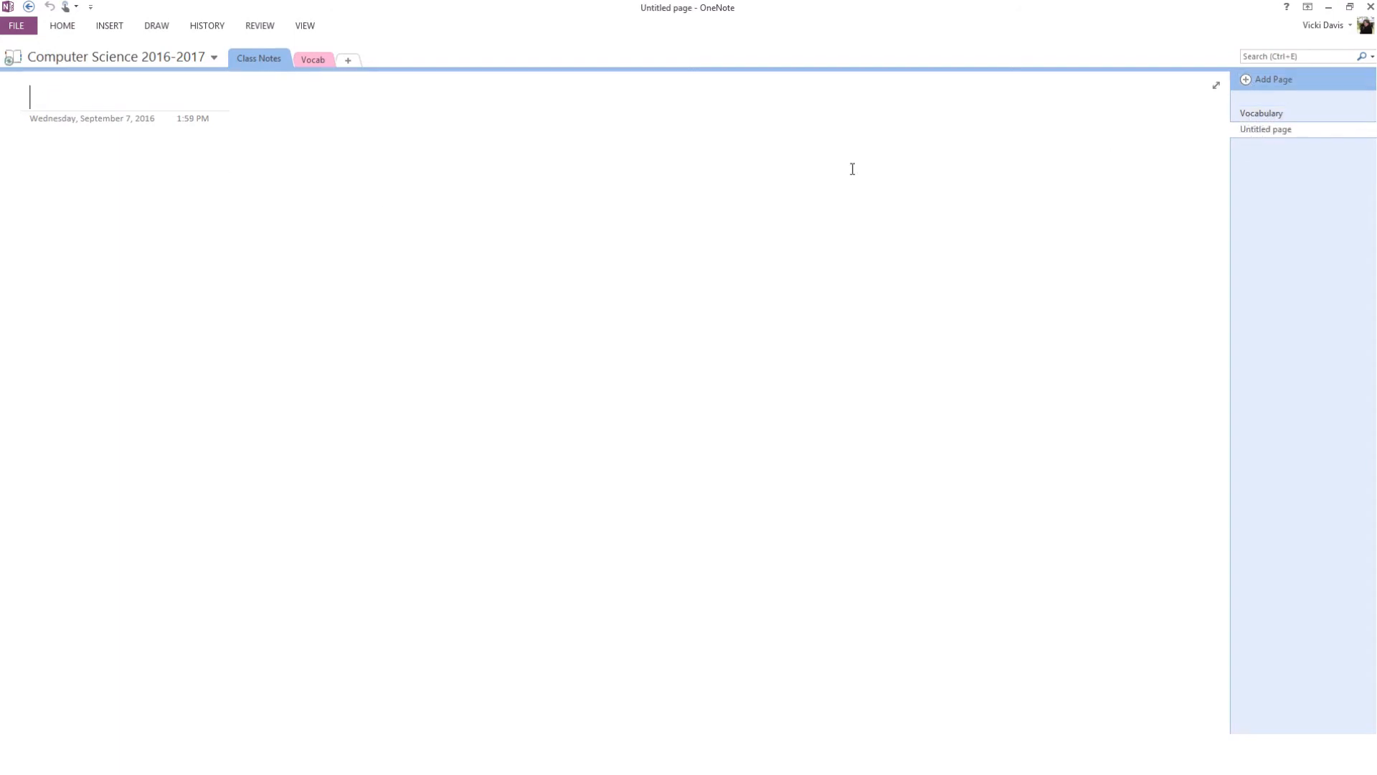
click(1250, 113)
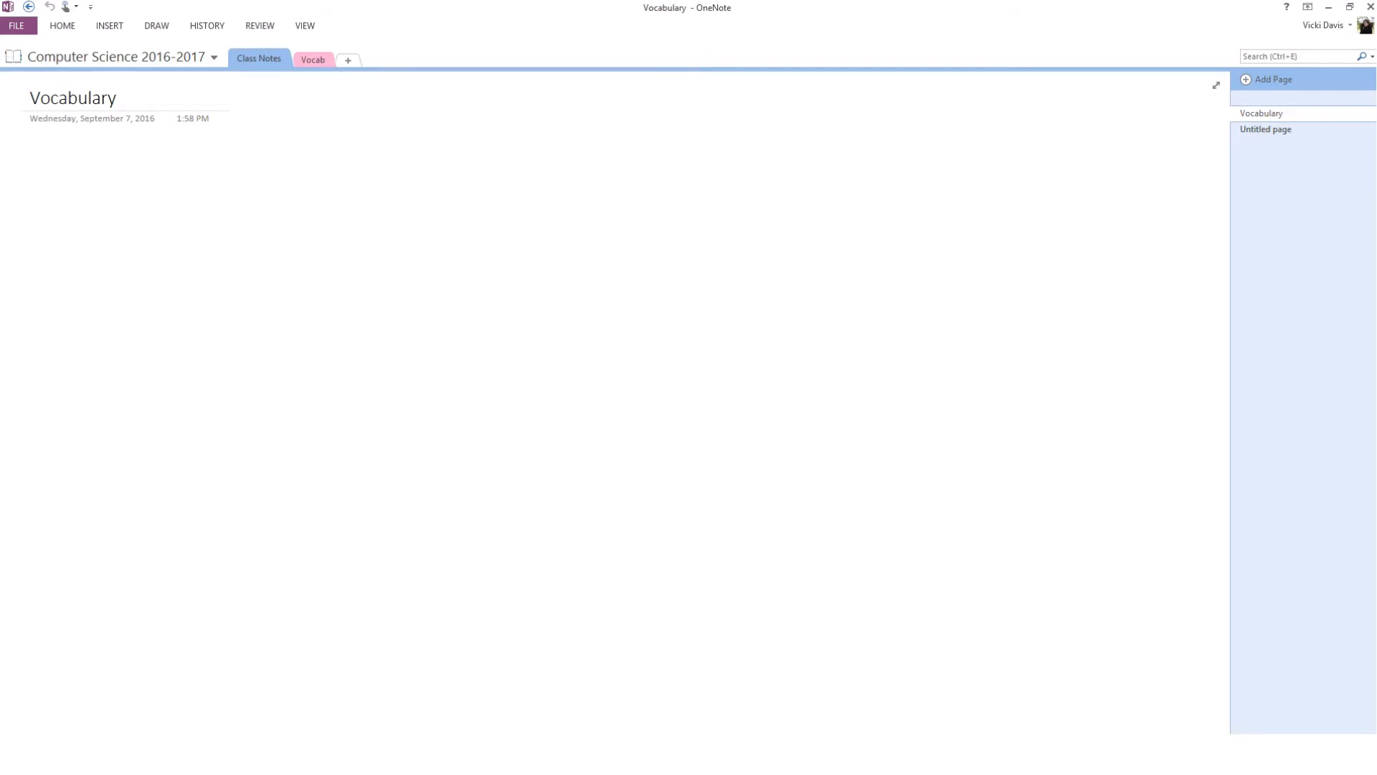
Switch to Chrome, show the Haiku Learning Preassessment p2 page, and shift the browser window sideways over the notebook.
click(110, 26)
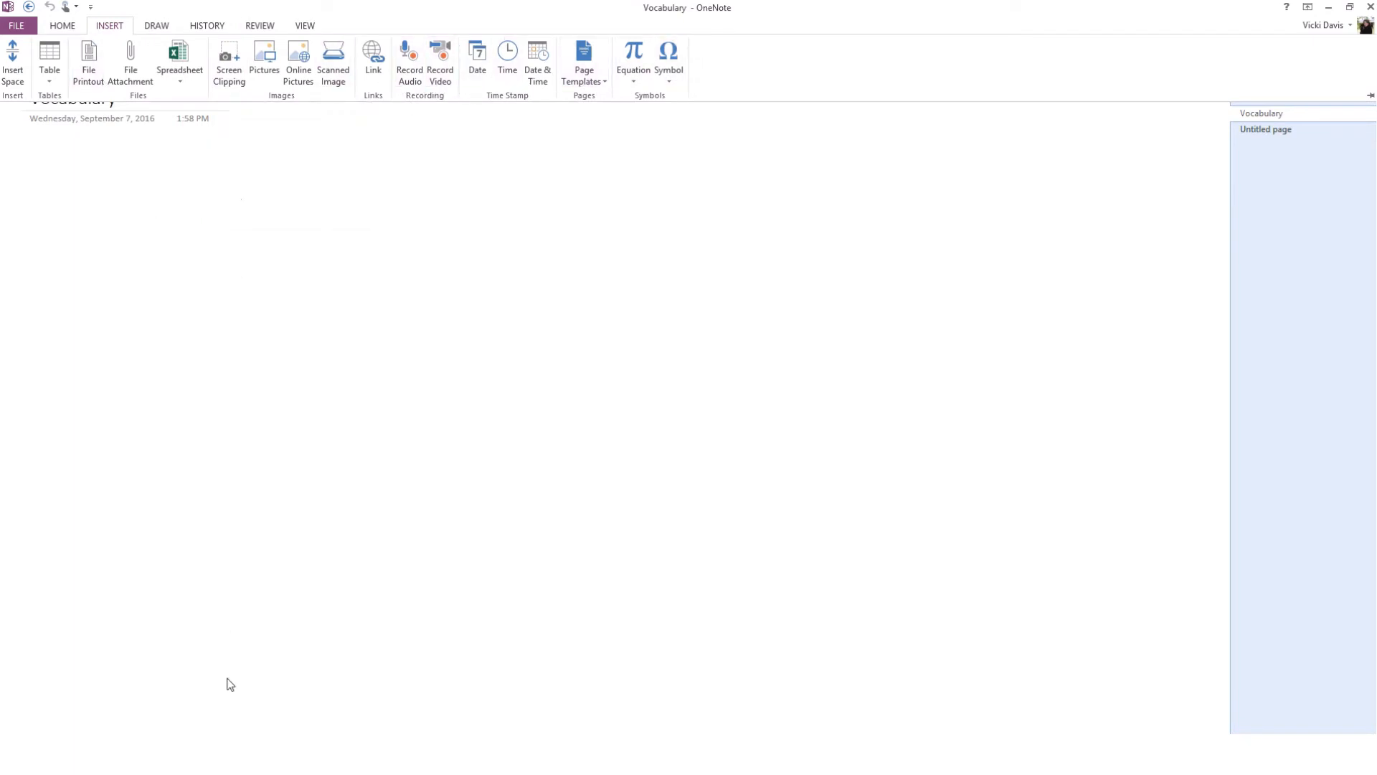
click(227, 753)
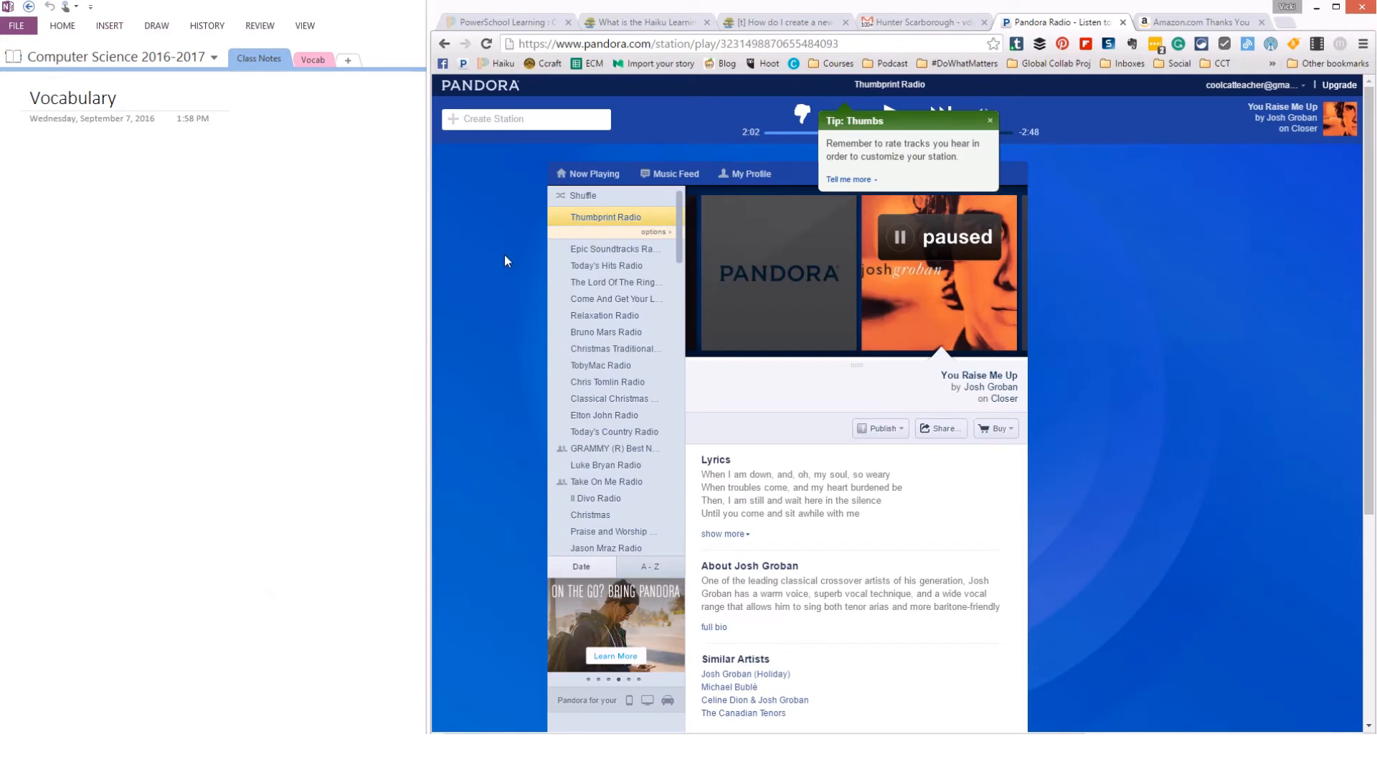
click(612, 24)
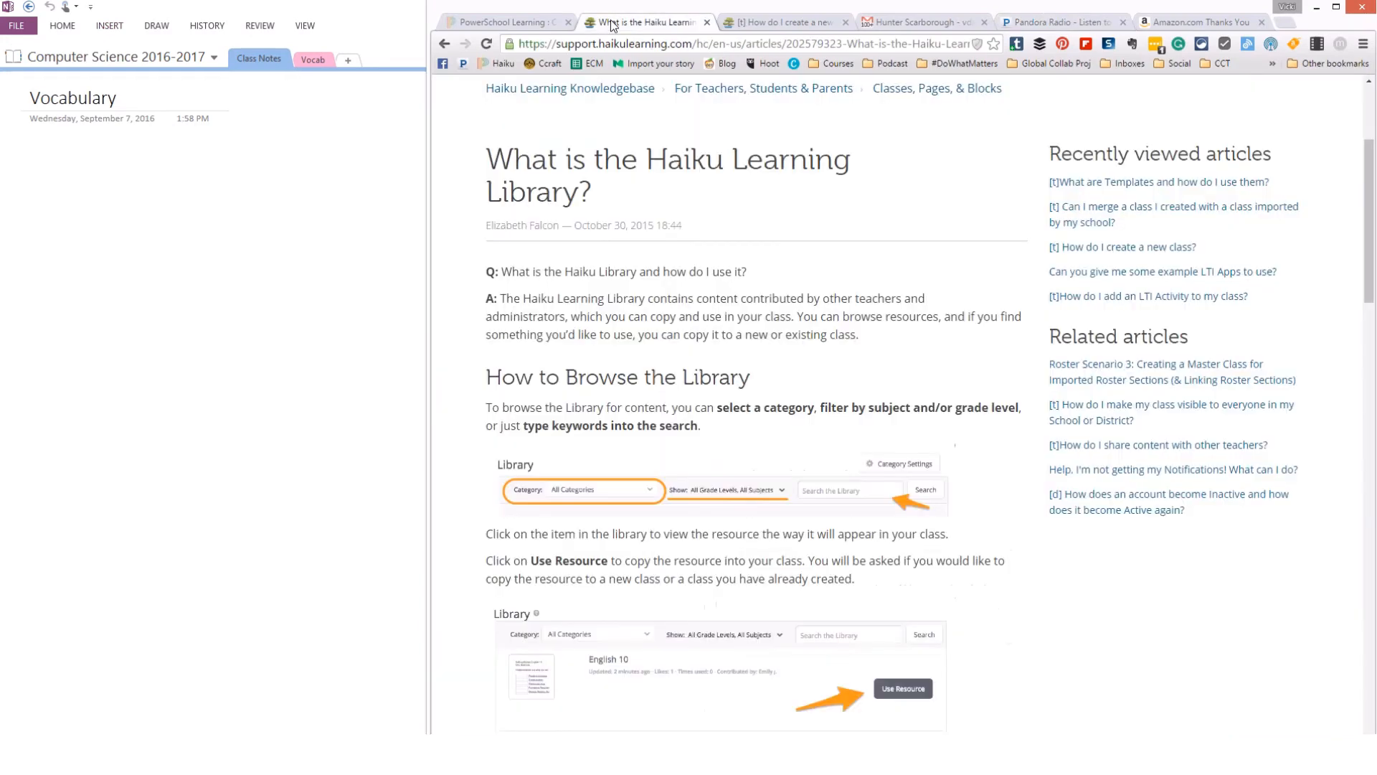
click(532, 24)
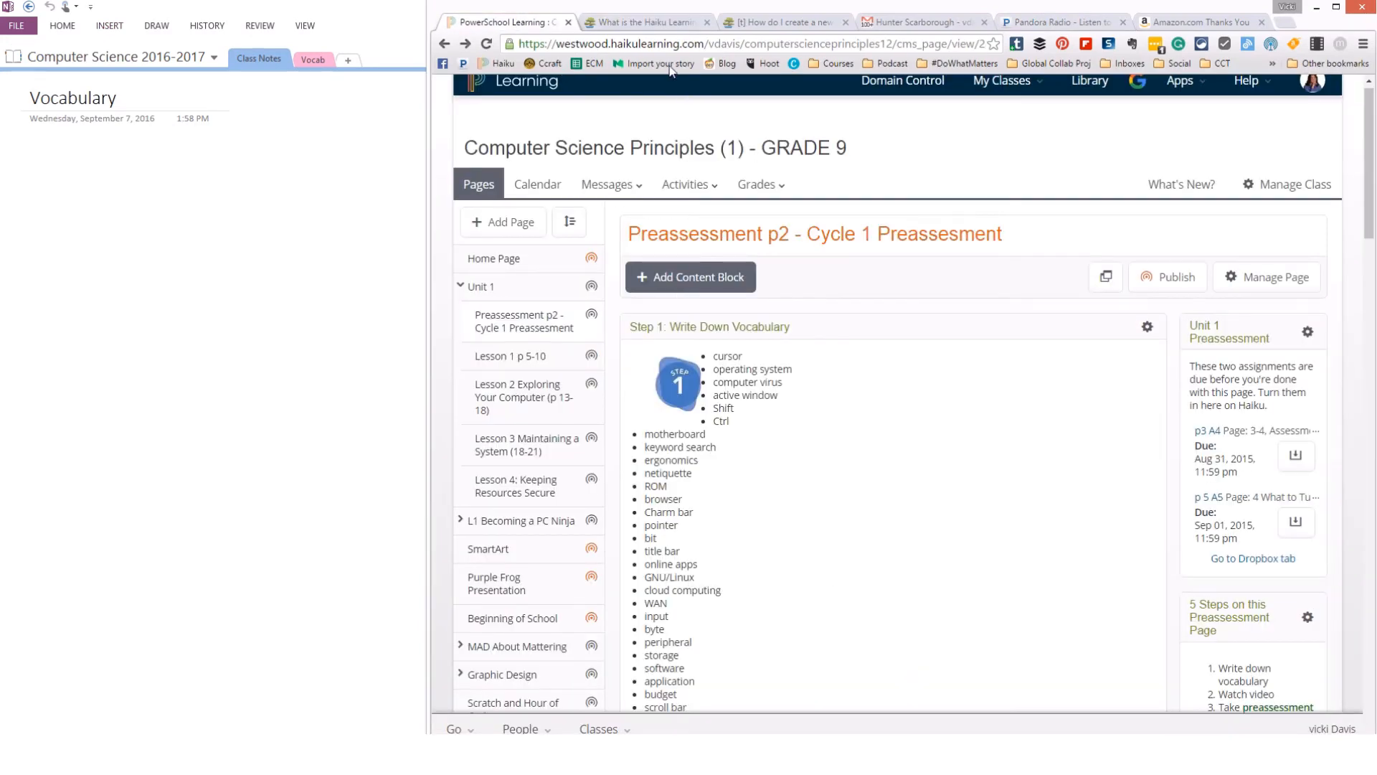
drag(656, 10, 550, 9)
Copy the Step 1 vocabulary list from cursor to antivirus and paste it into the Vocabulary page in OneNote.
scroll(606, 506, down, 1)
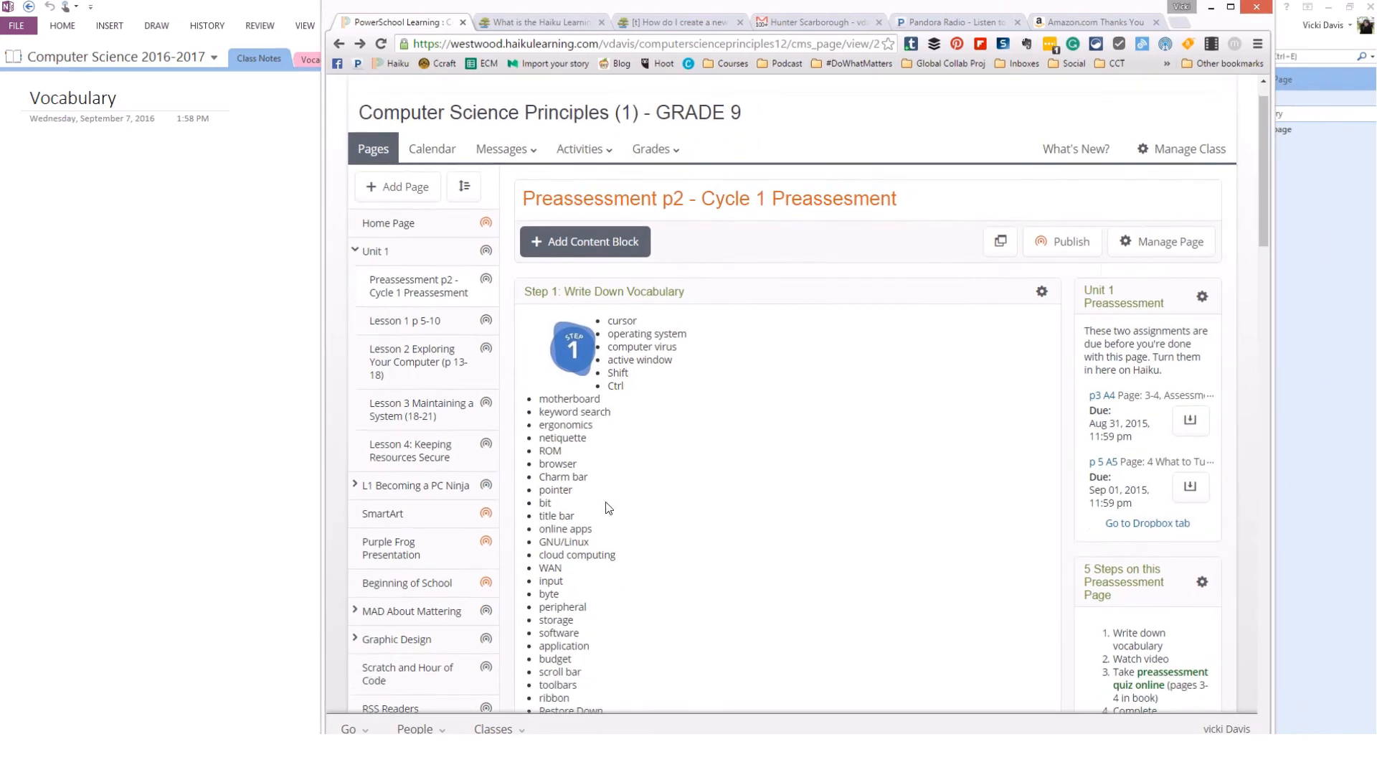
scroll(606, 506, down, 3)
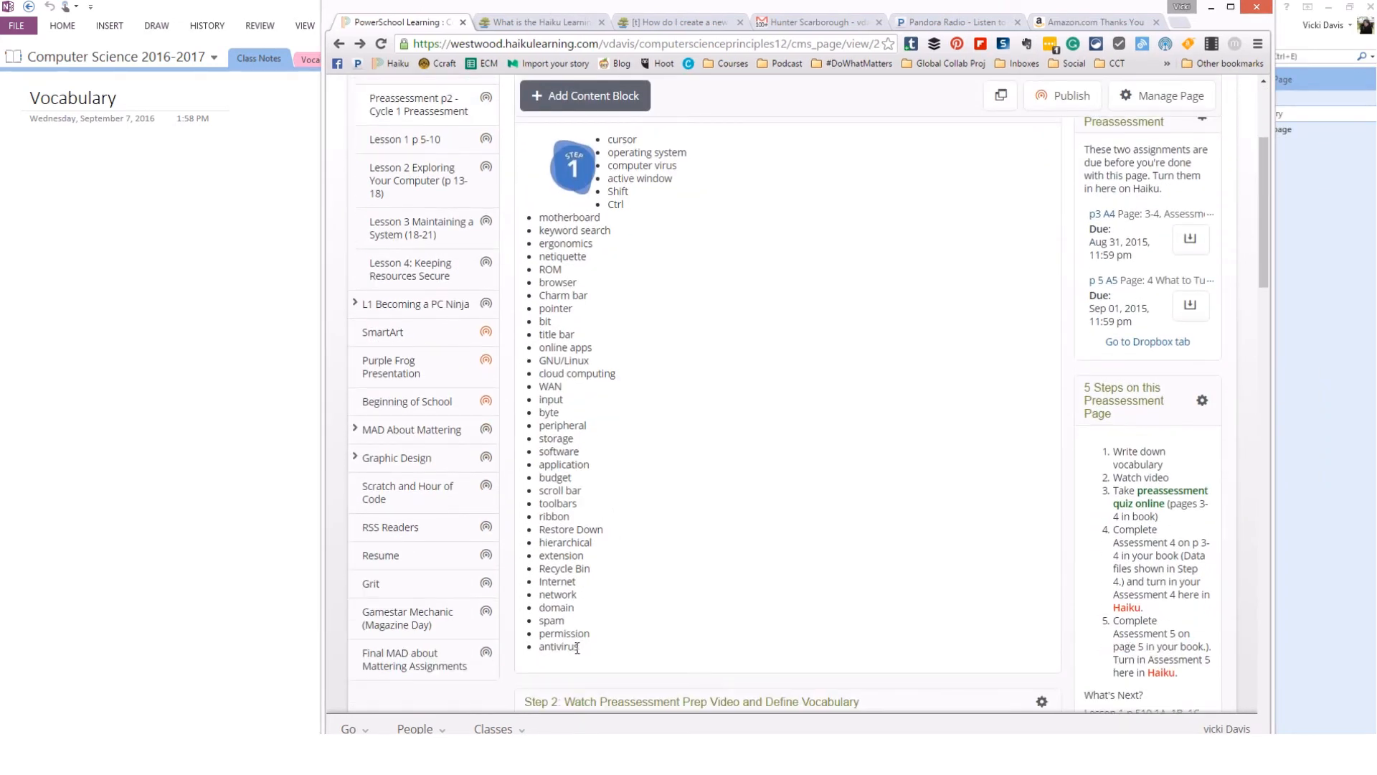
drag(577, 648, 609, 140)
right_click(608, 140)
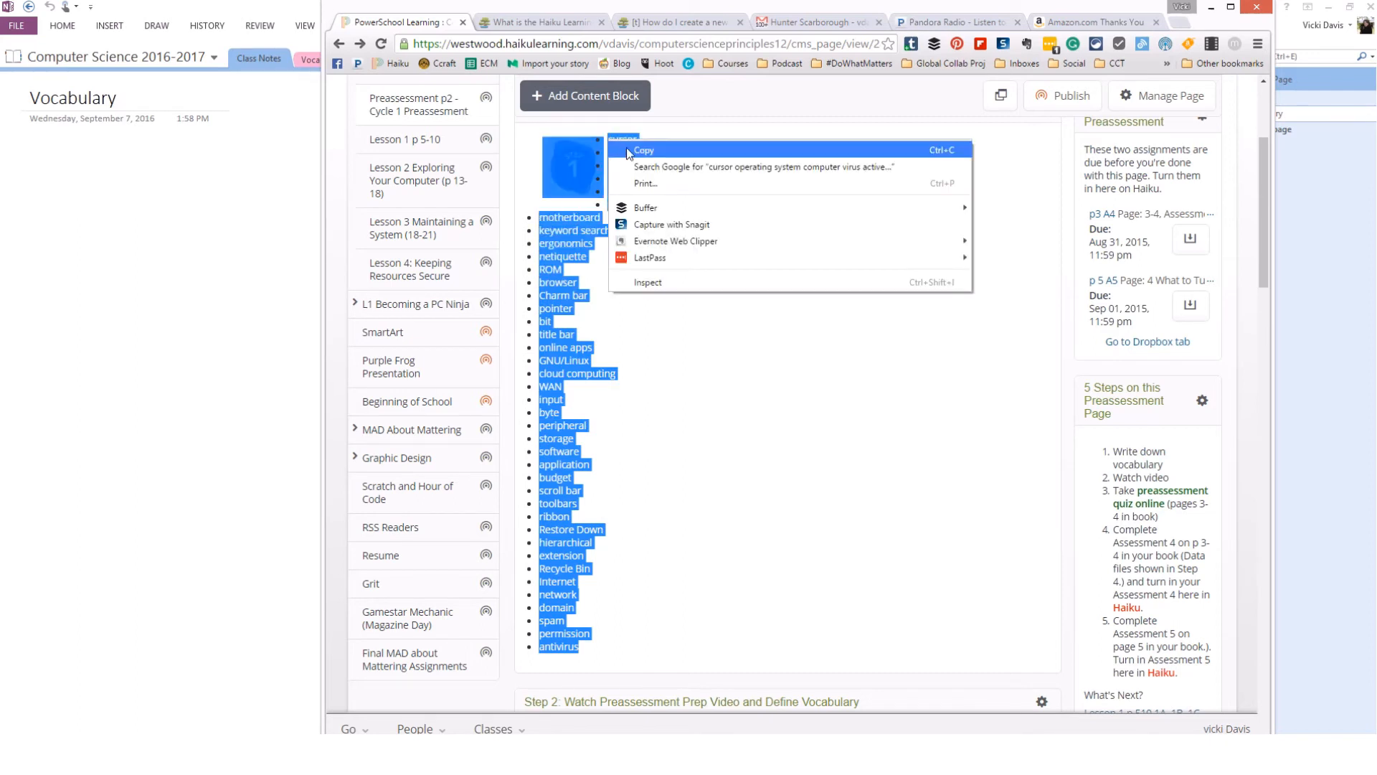
click(626, 148)
click(133, 183)
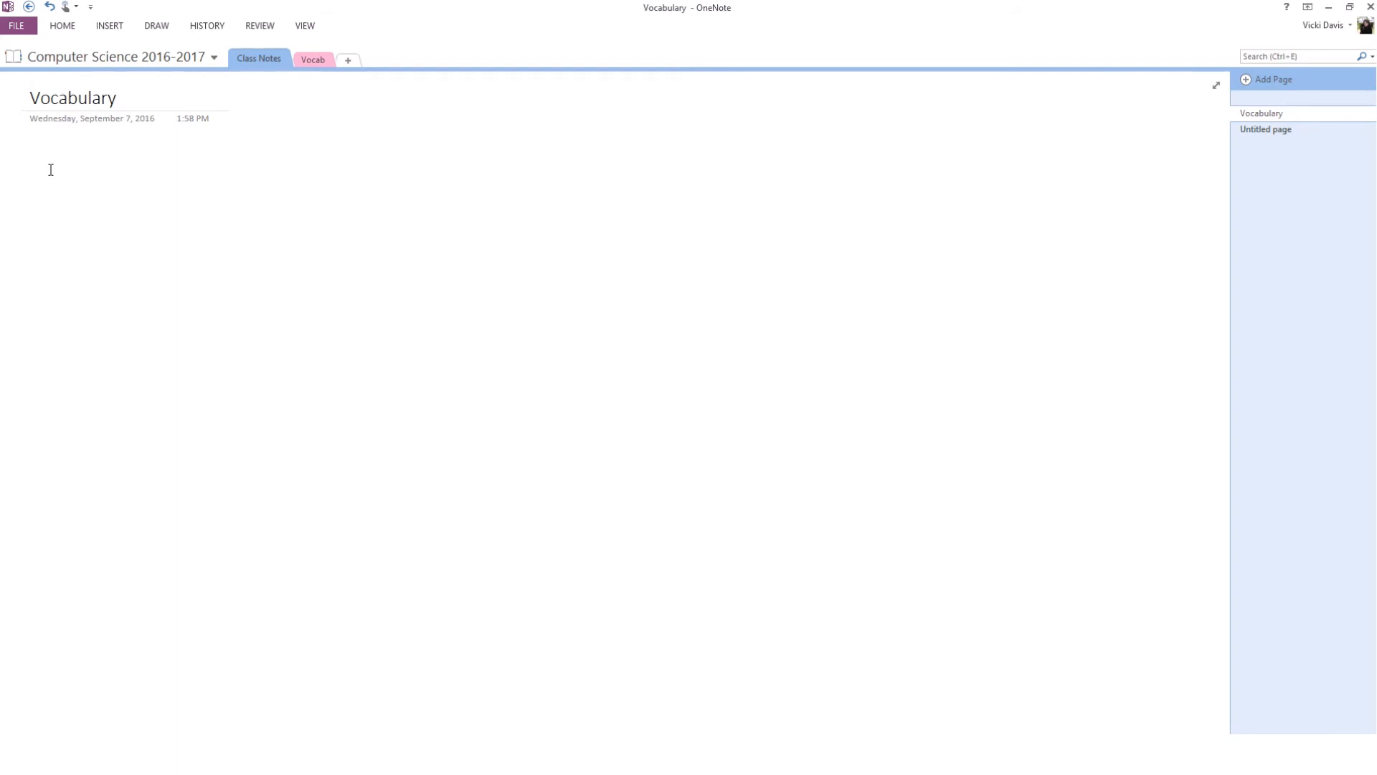
click(561, 151)
key(ctrl+v)
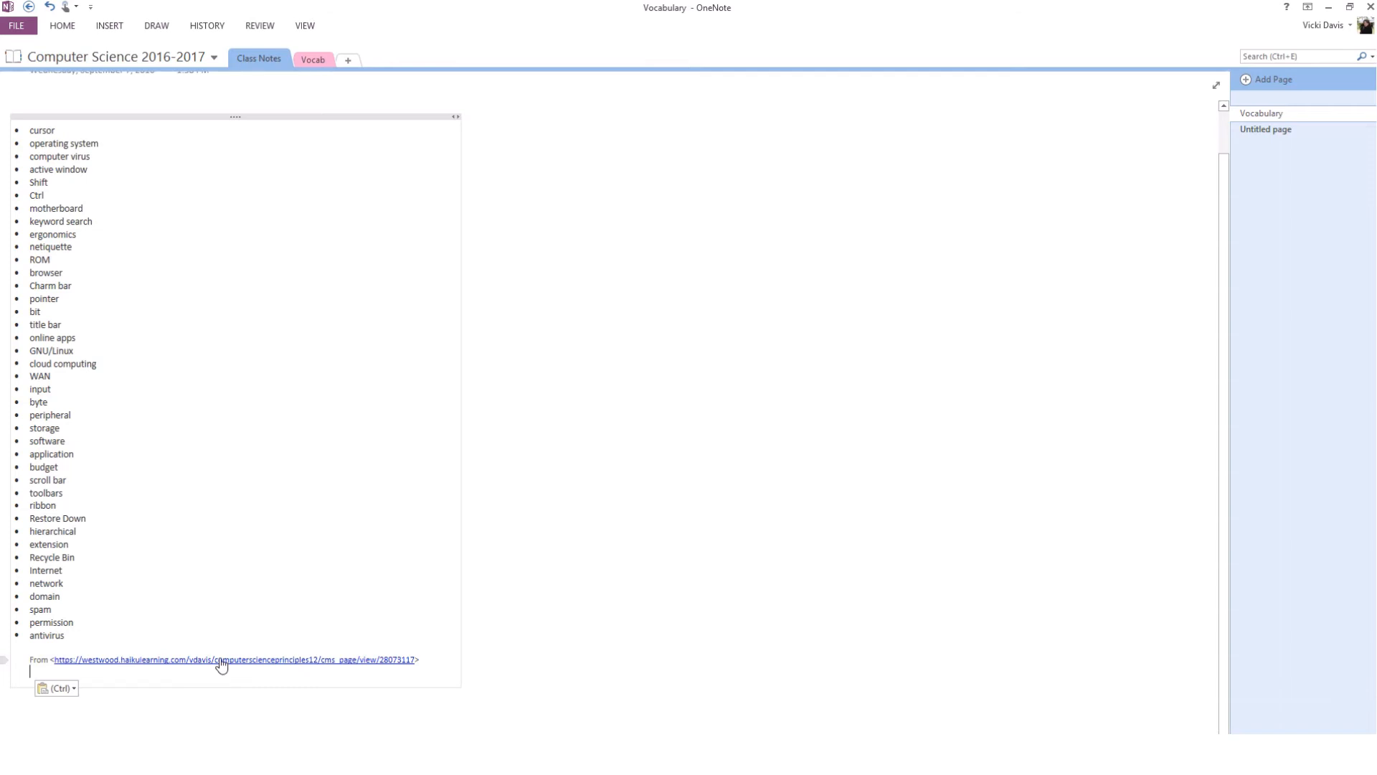
Add a dash after the first term, cursor, in the pasted vocabulary list.
scroll(298, 570, up, 2)
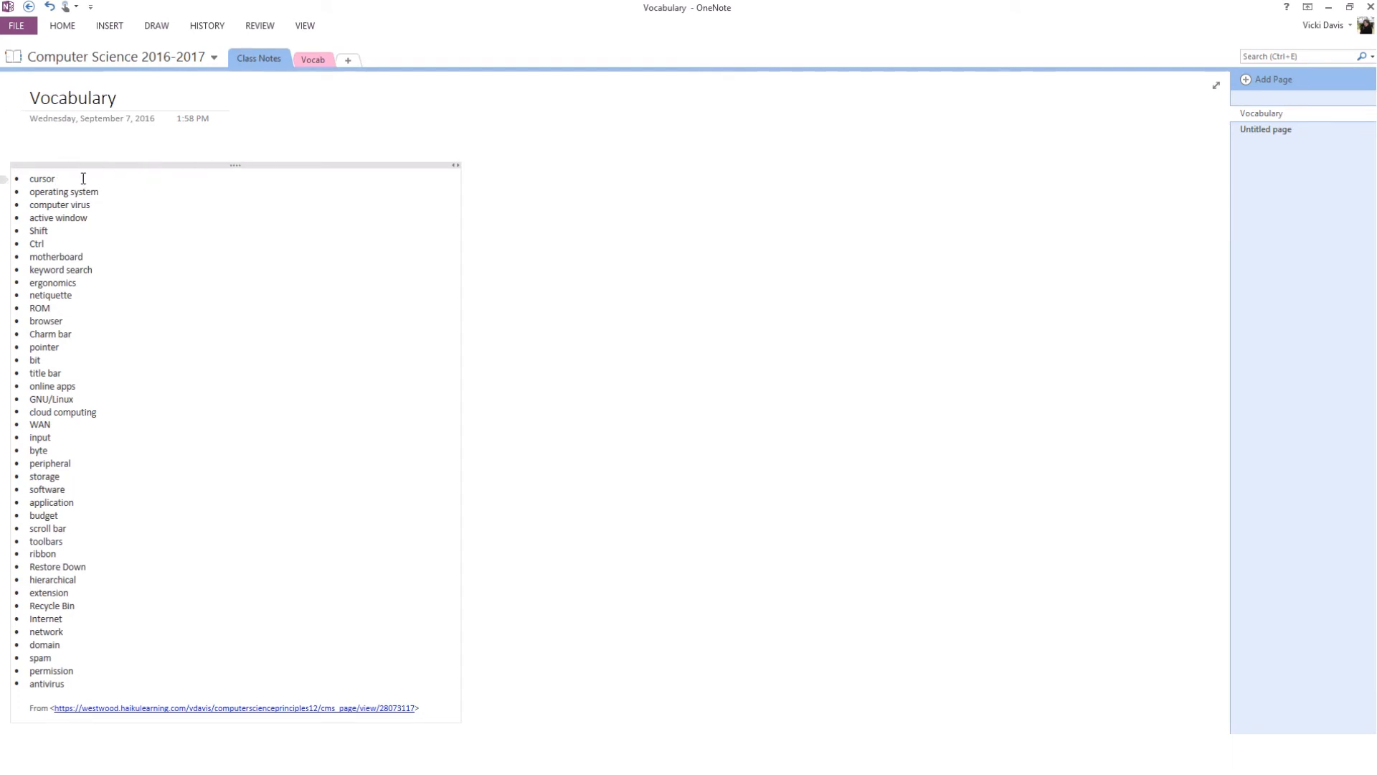
text(0)
key(BackSpace)
text(-)
Copy the heading Preassessment p2 - Cycle 1 Preassesment from the Haiku page in Chrome and paste it over the OneNote page title.
key(alt+Tab)
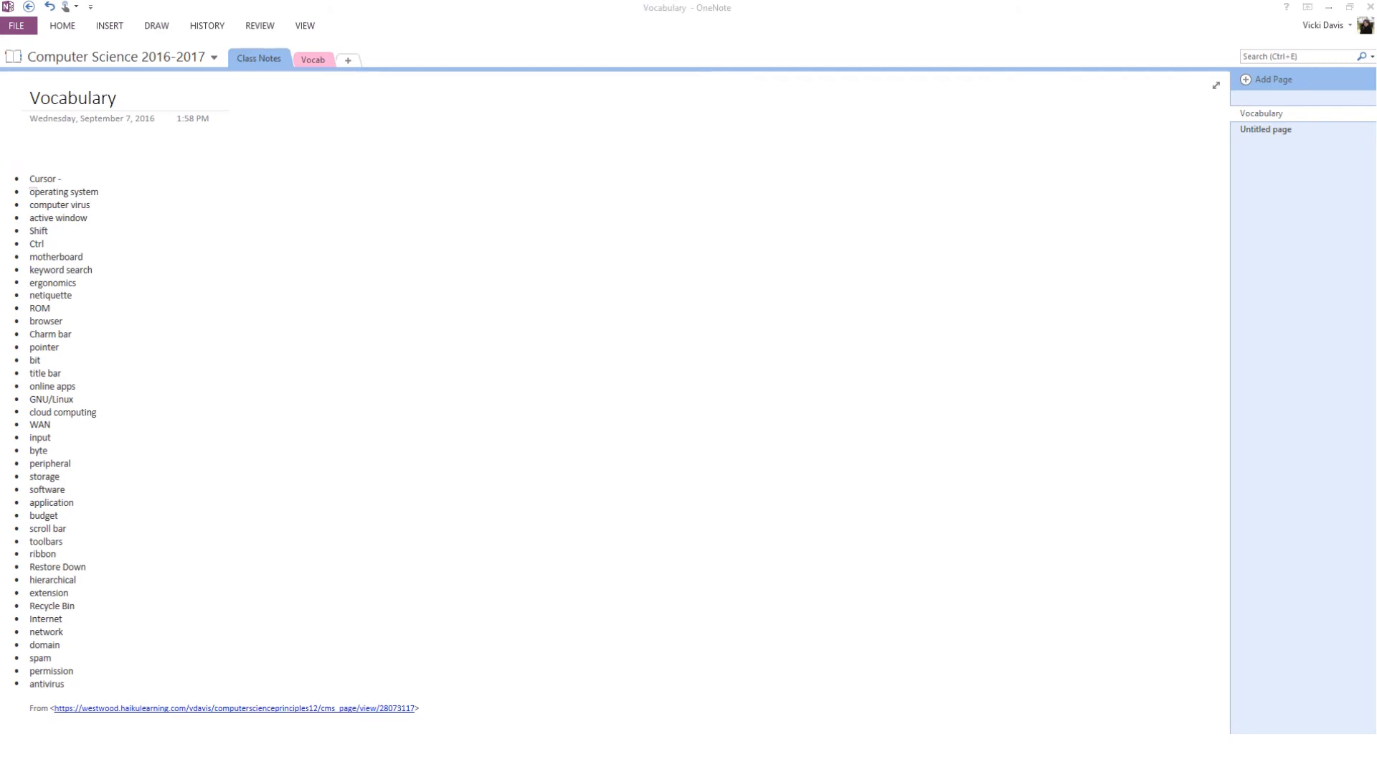
click(807, 335)
scroll(808, 334, up, 3)
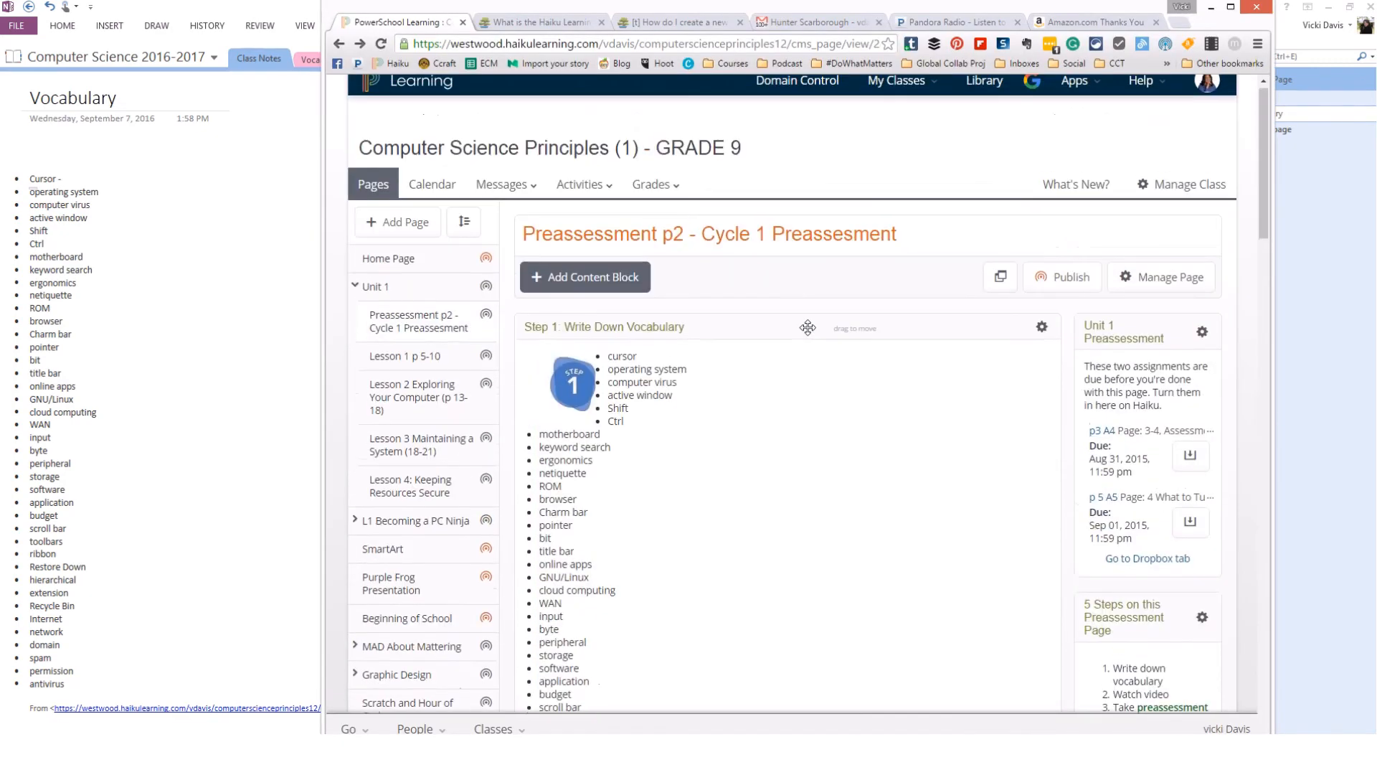
click(677, 233)
right_click(680, 233)
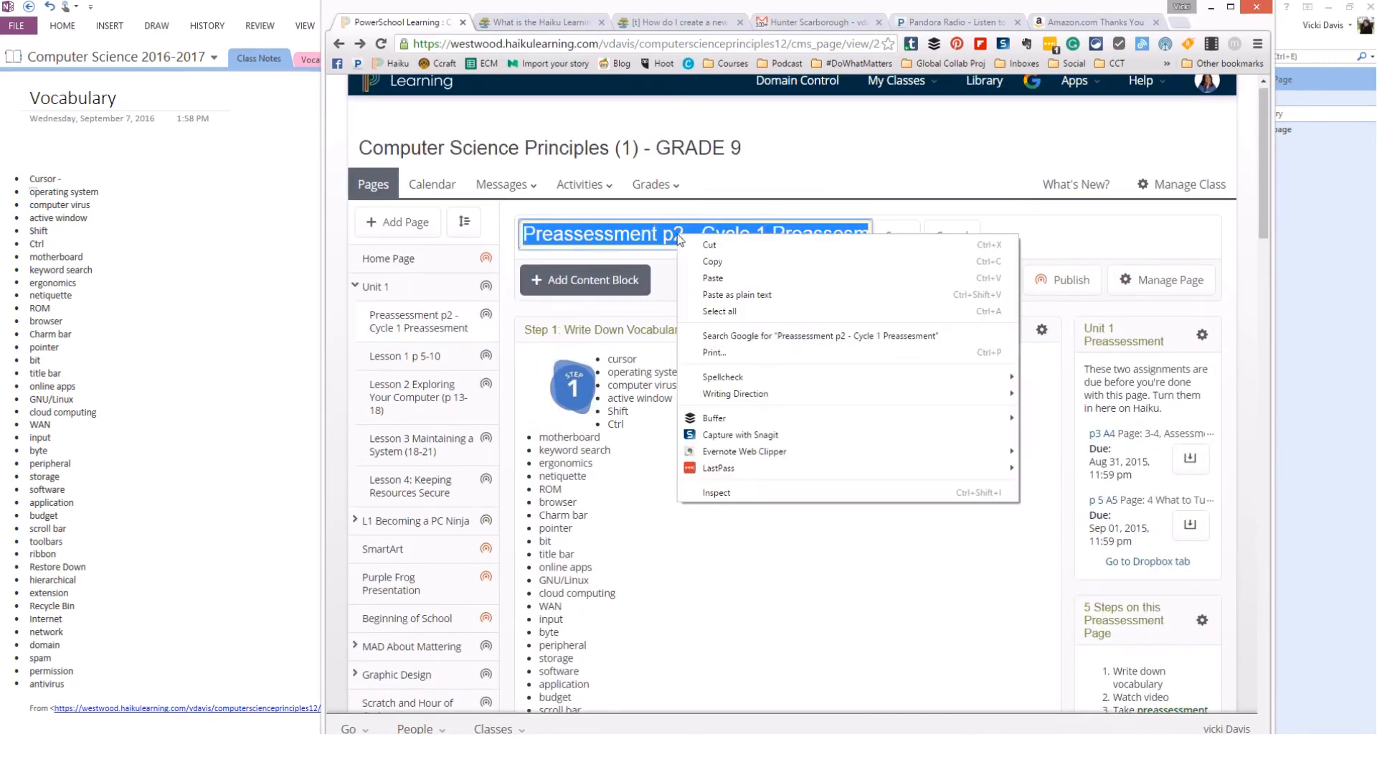
click(719, 256)
click(293, 237)
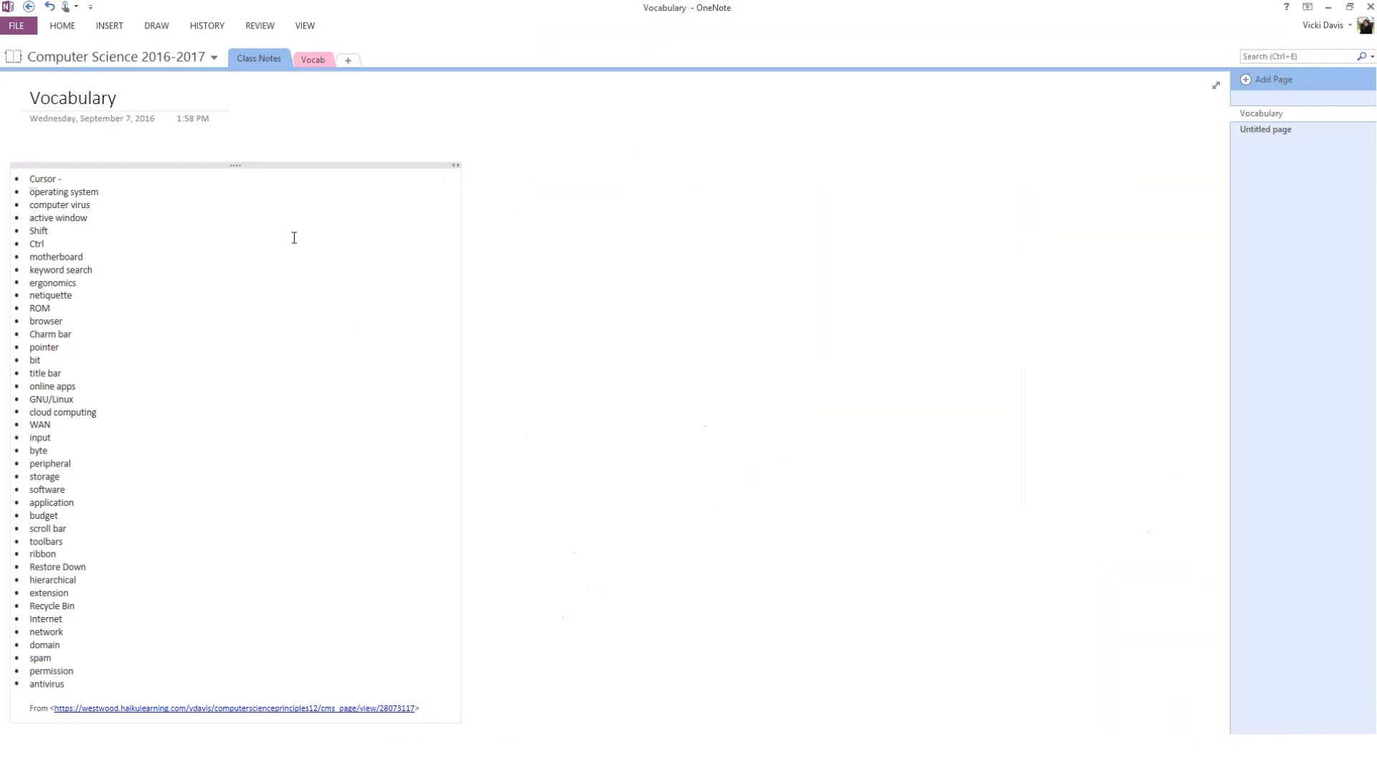
double_click(56, 100)
right_click(56, 100)
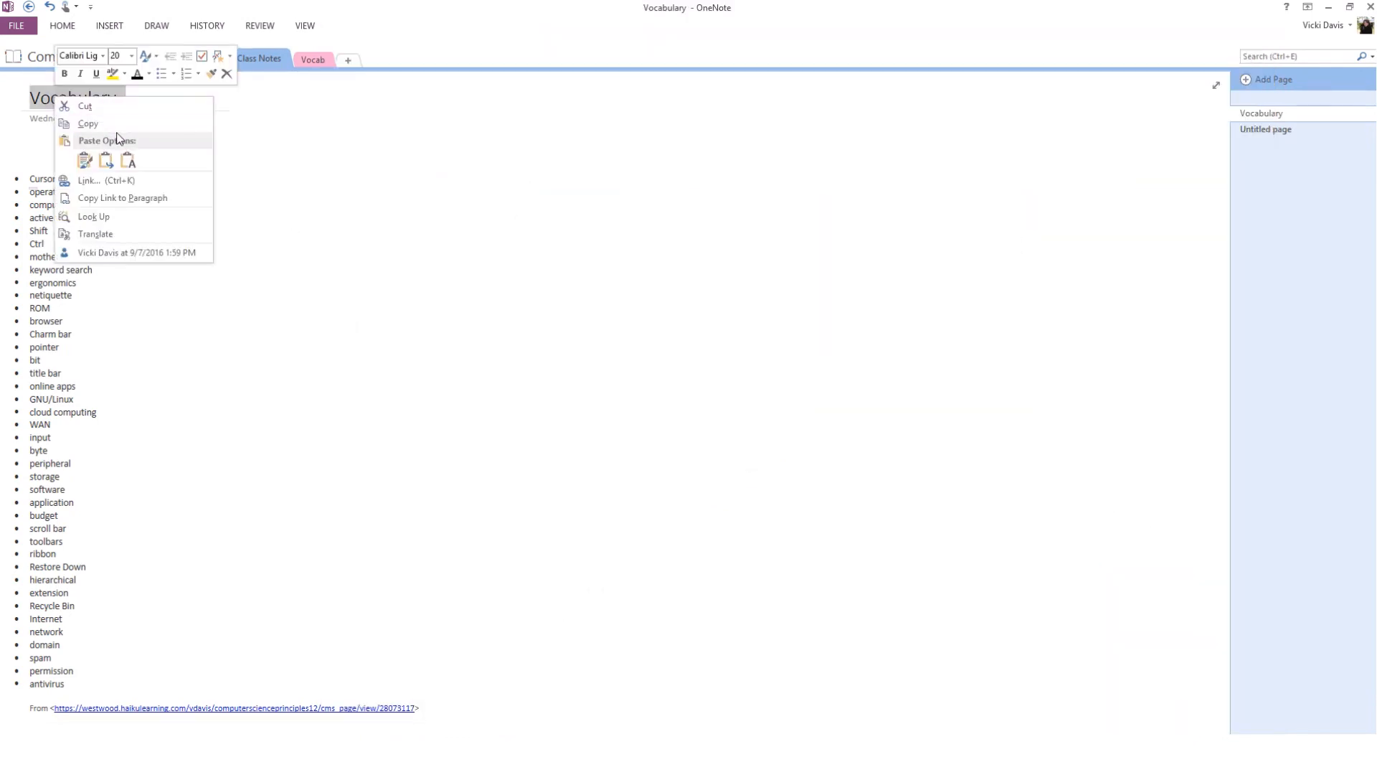
click(91, 157)
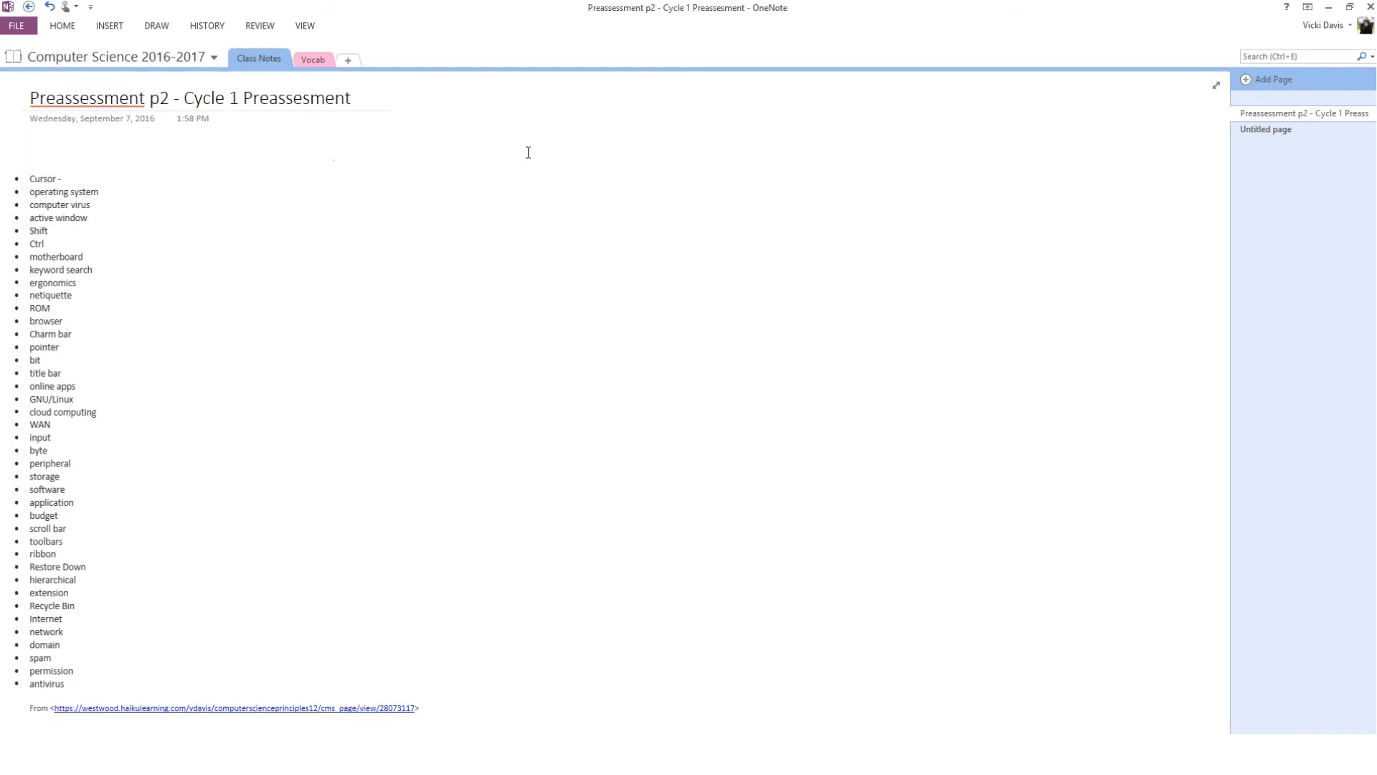
Correct the misspelled last word of the page title so it reads Preassessment p2 - Cycle 1 Preassessment.
click(313, 101)
text(s)
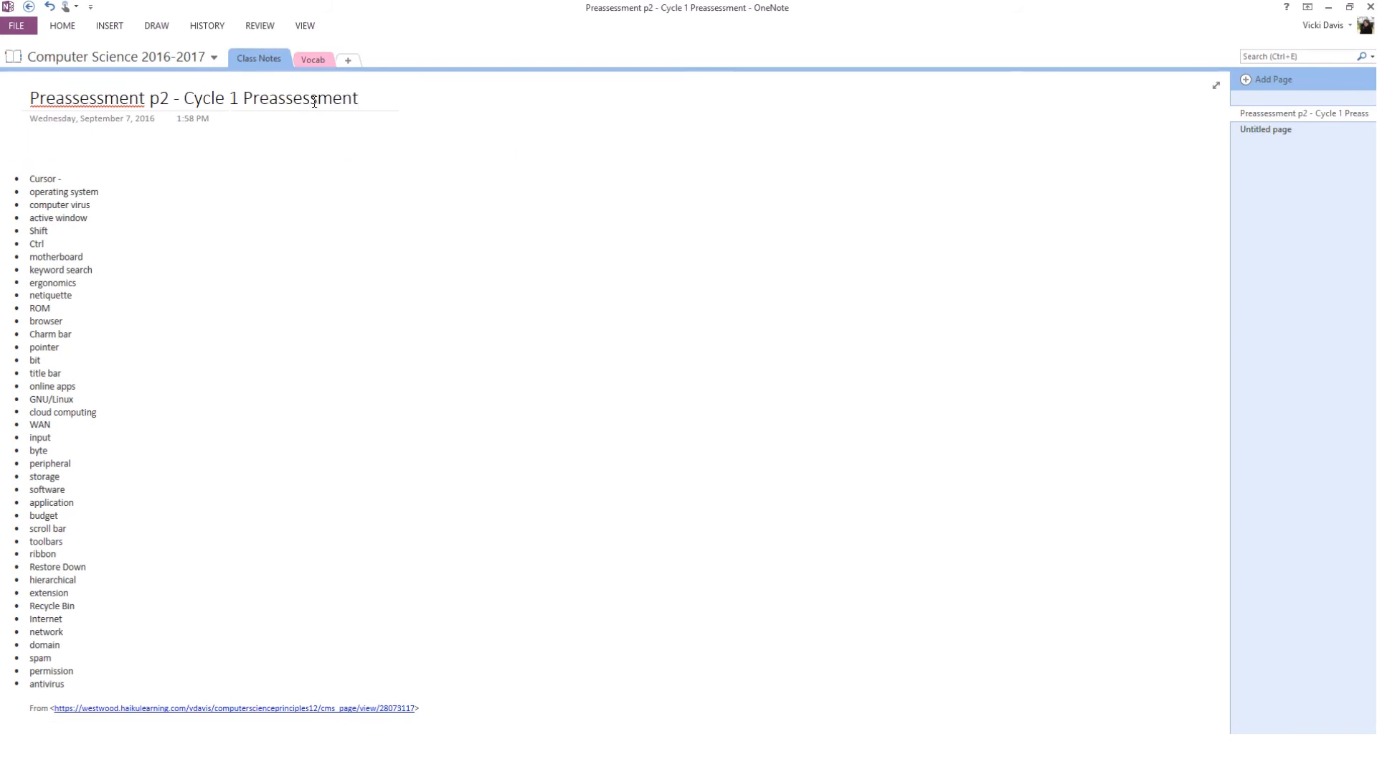
click(500, 150)
Look over the list of available notebooks and compare the contents of the Vocab and Class Notes sections.
click(215, 57)
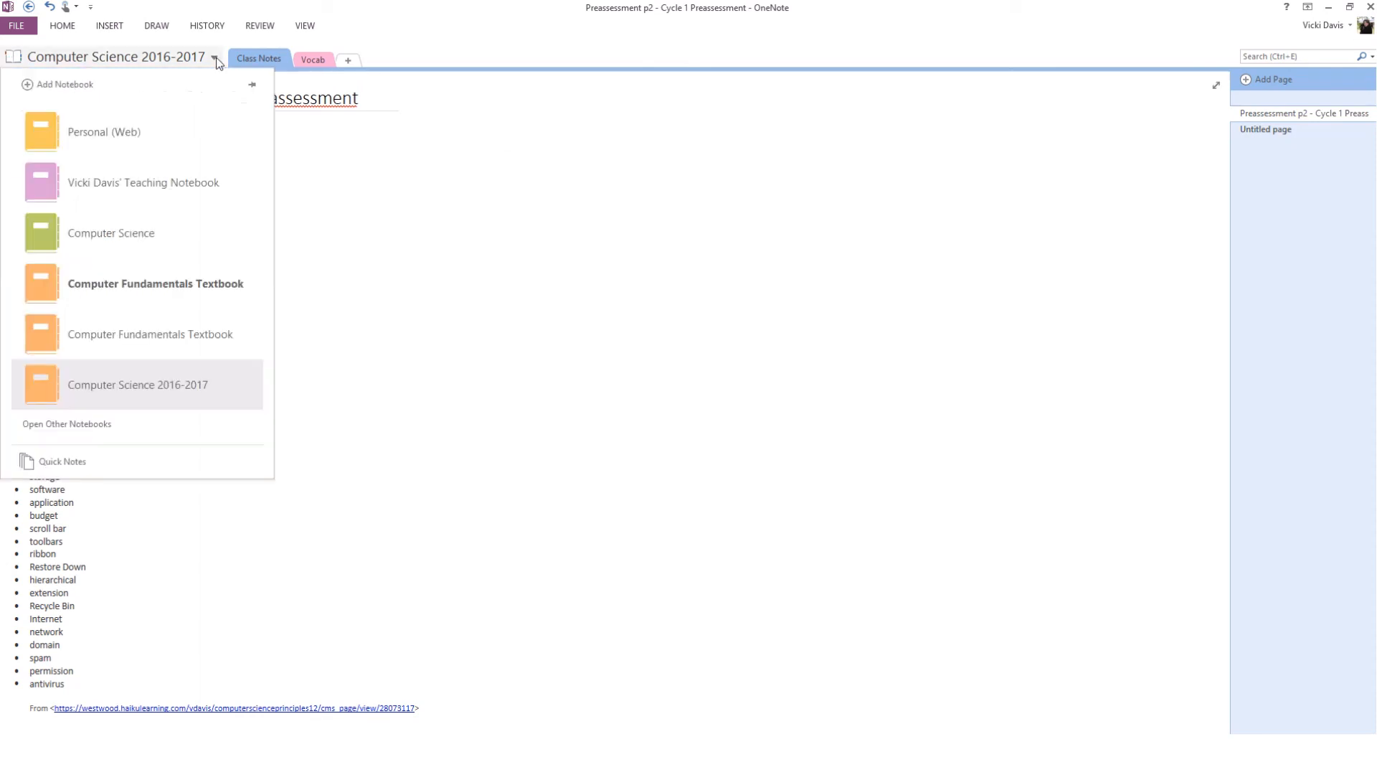
click(216, 59)
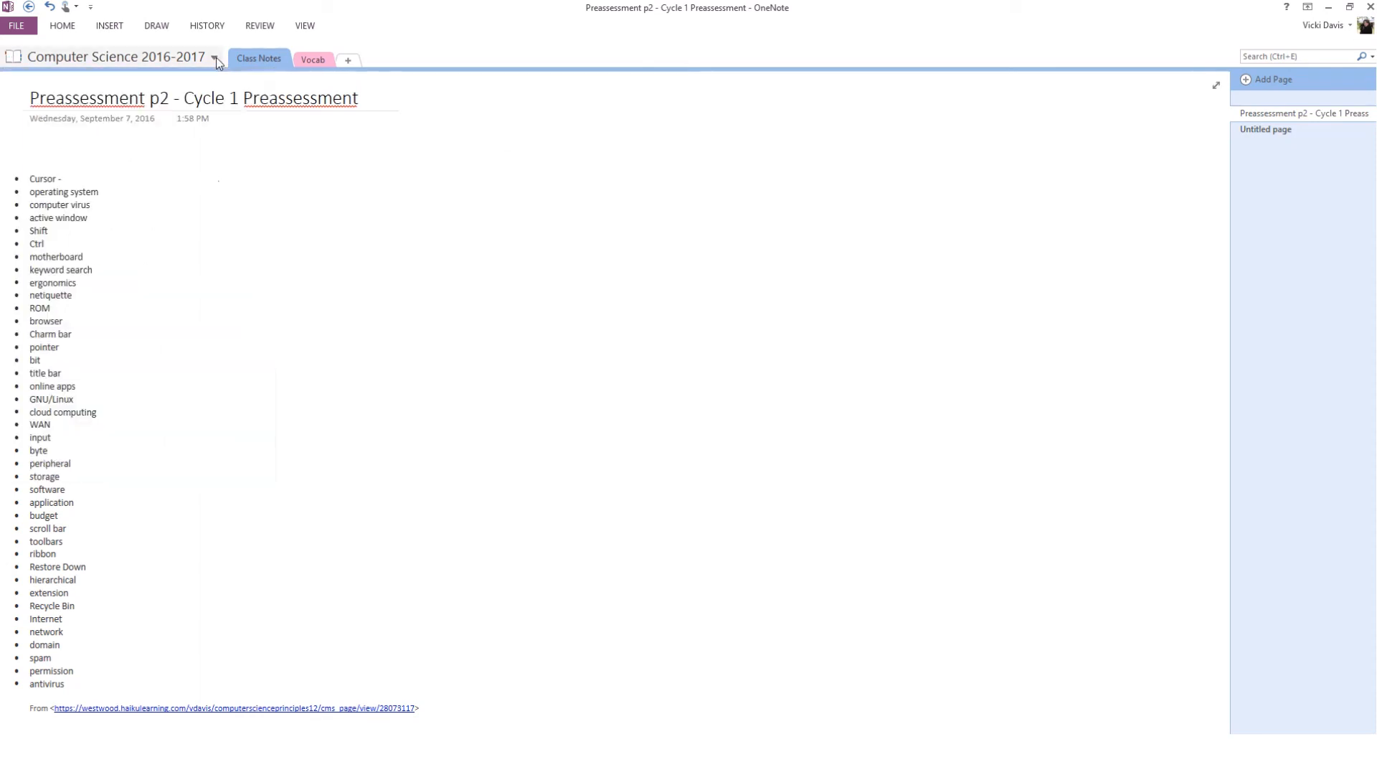
click(318, 59)
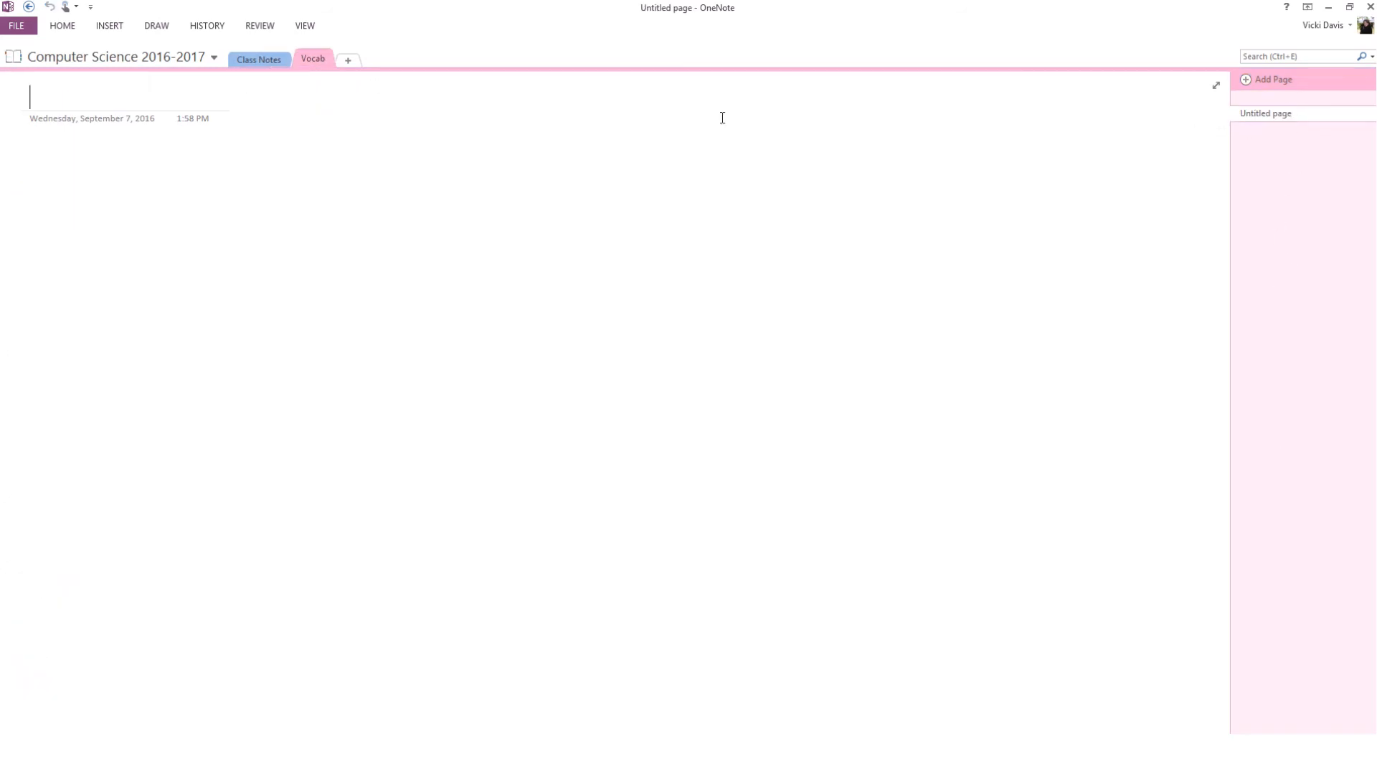
click(259, 61)
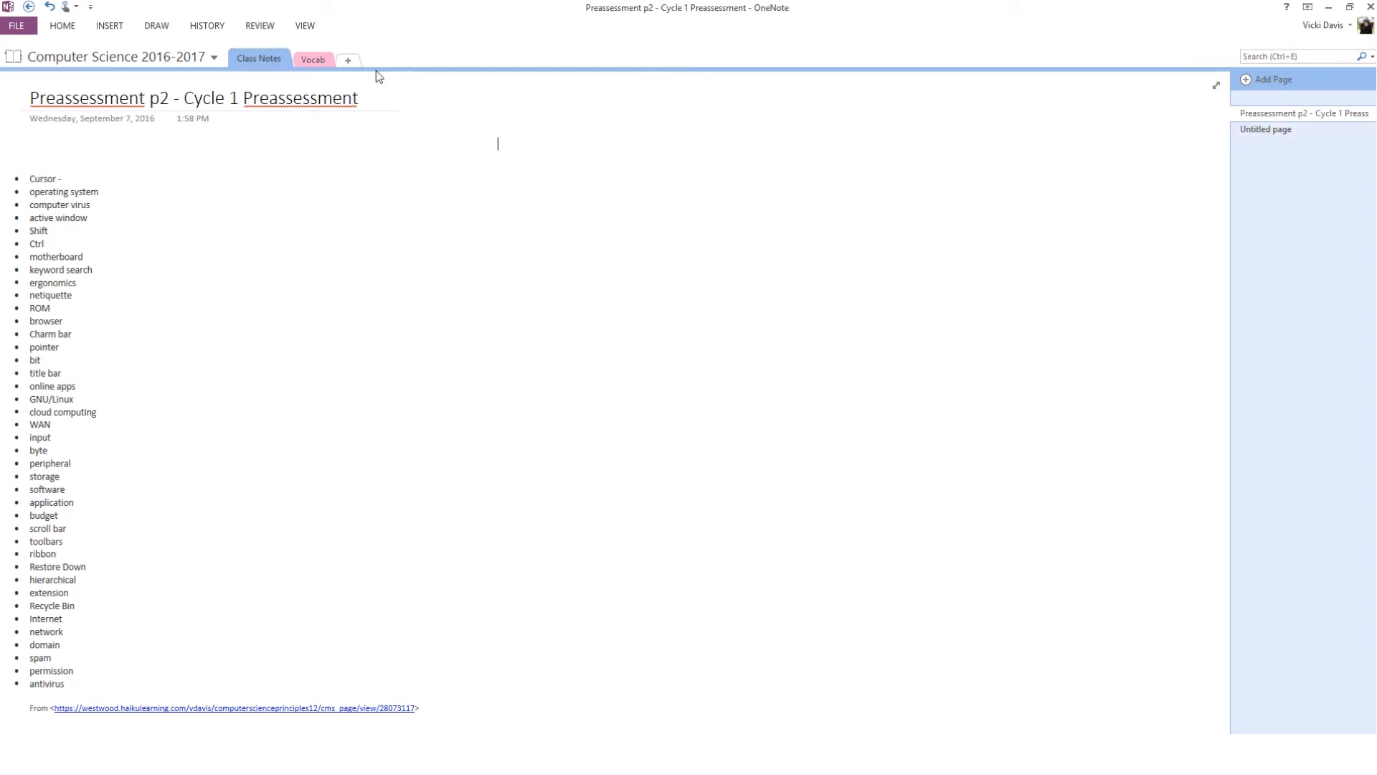
click(314, 58)
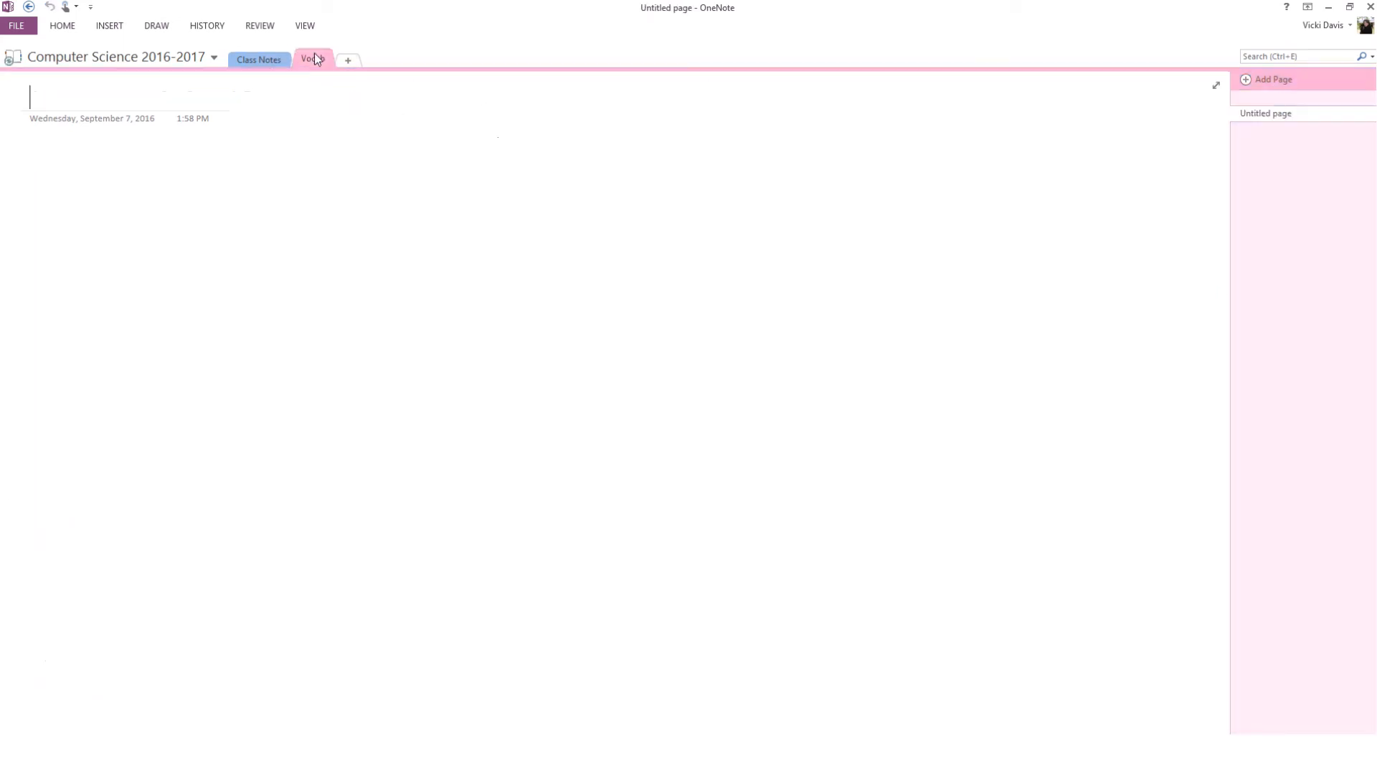
click(253, 63)
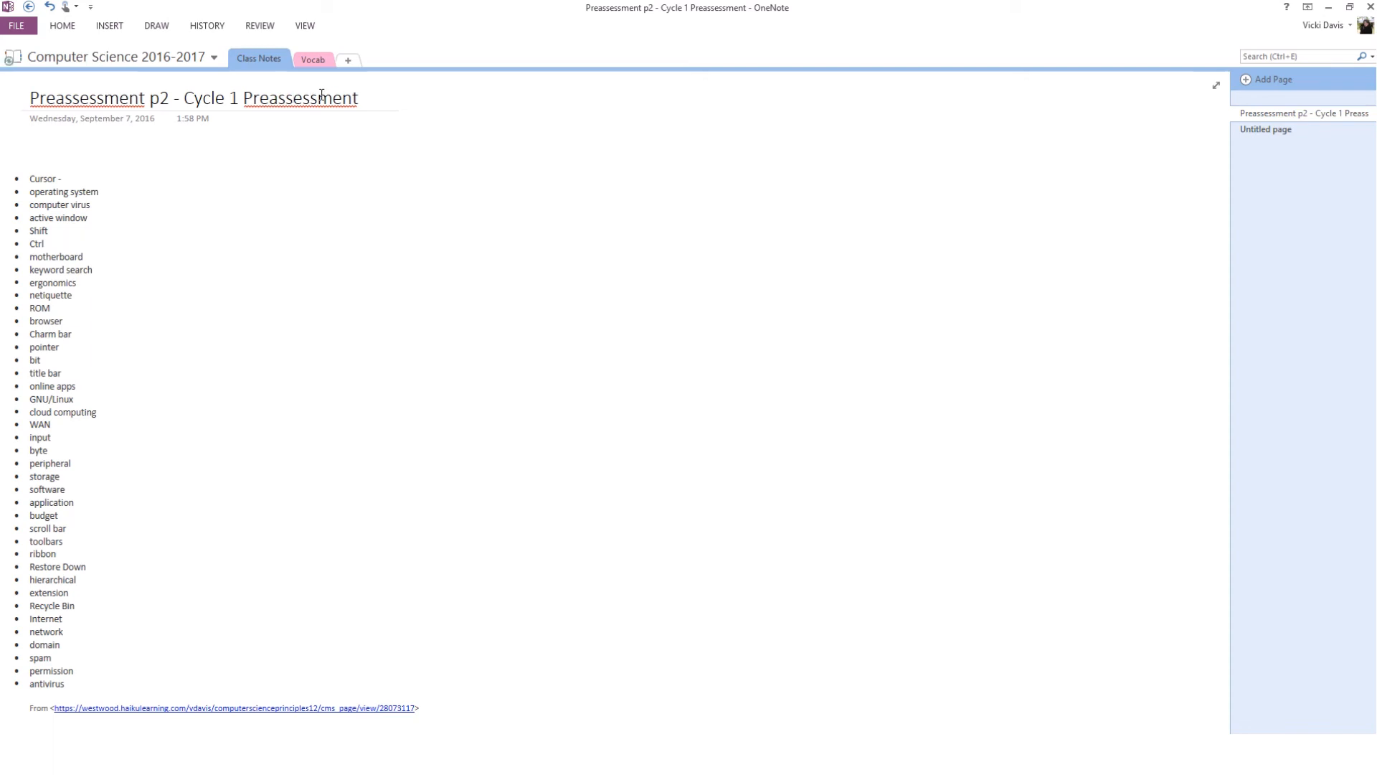
click(18, 26)
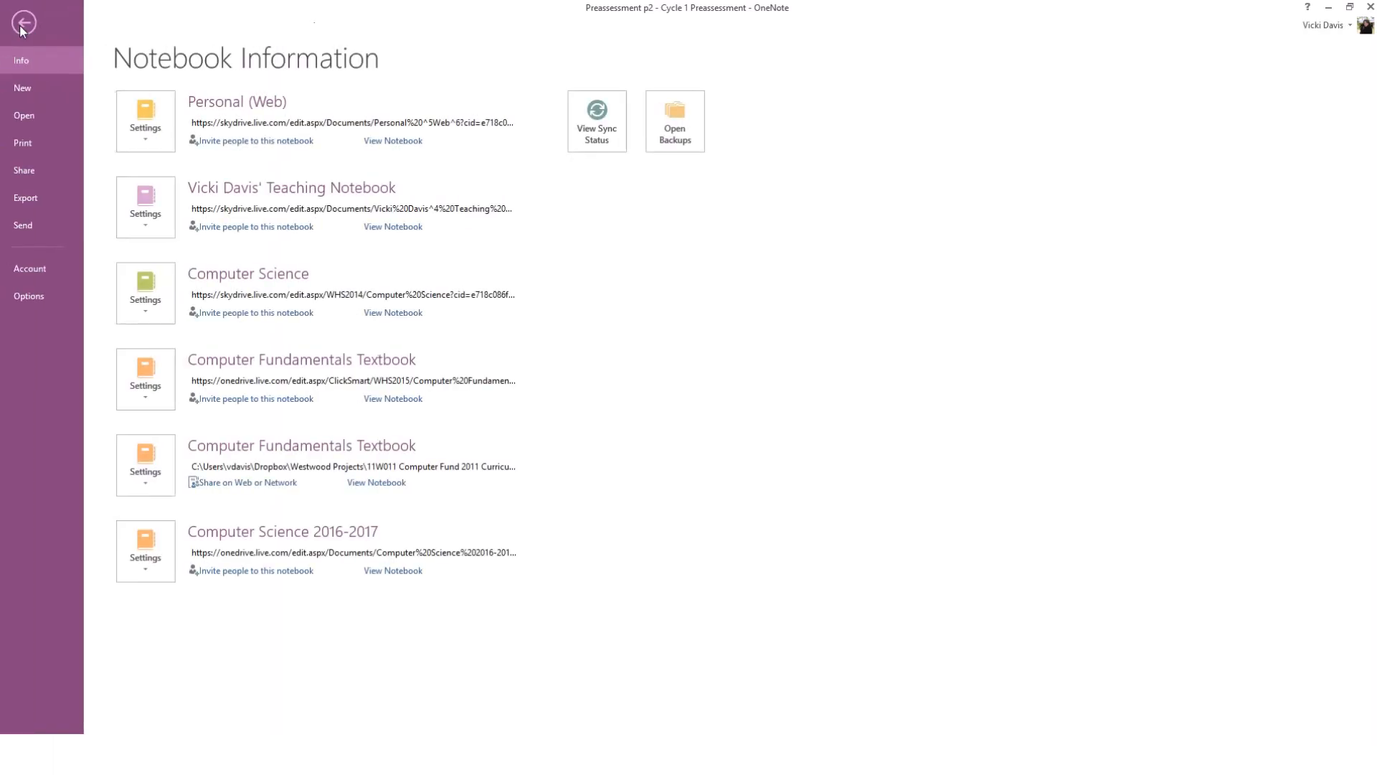
click(33, 143)
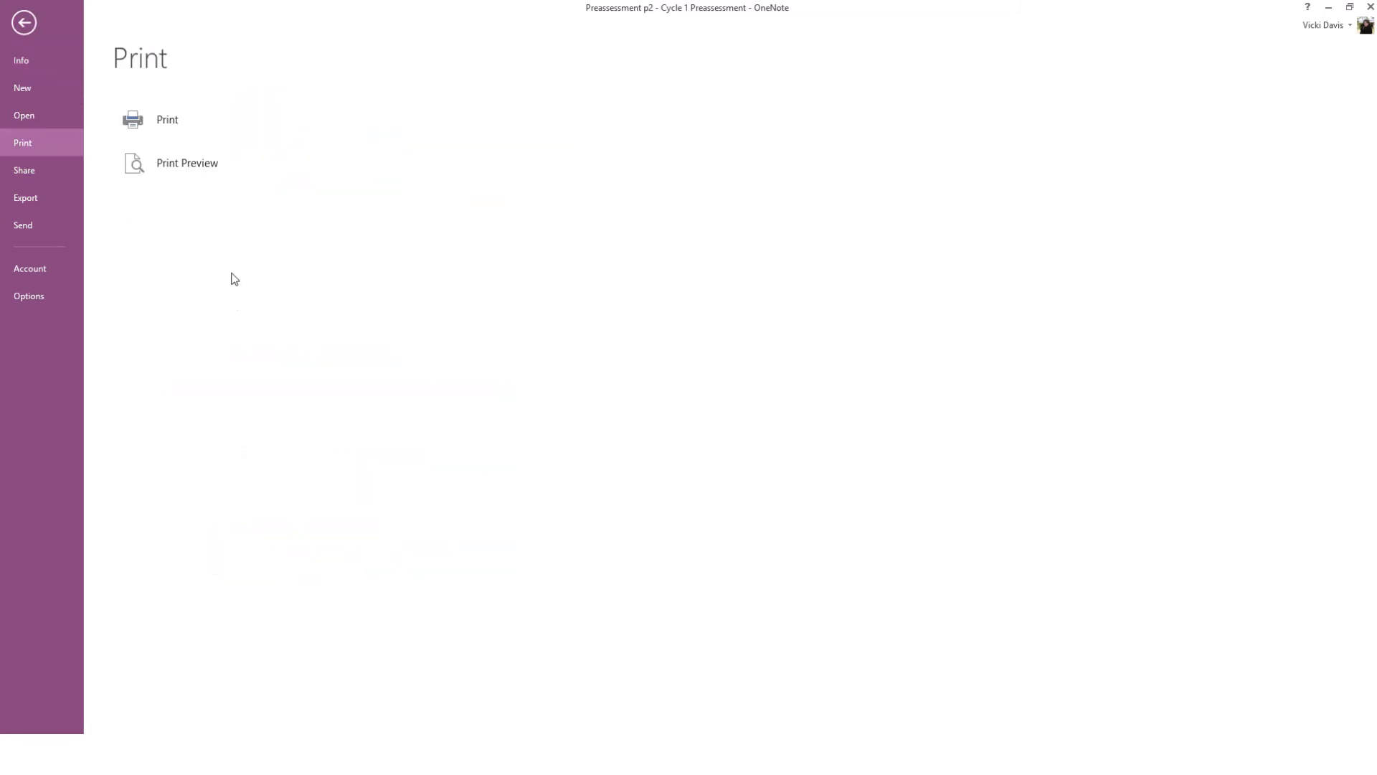
click(194, 122)
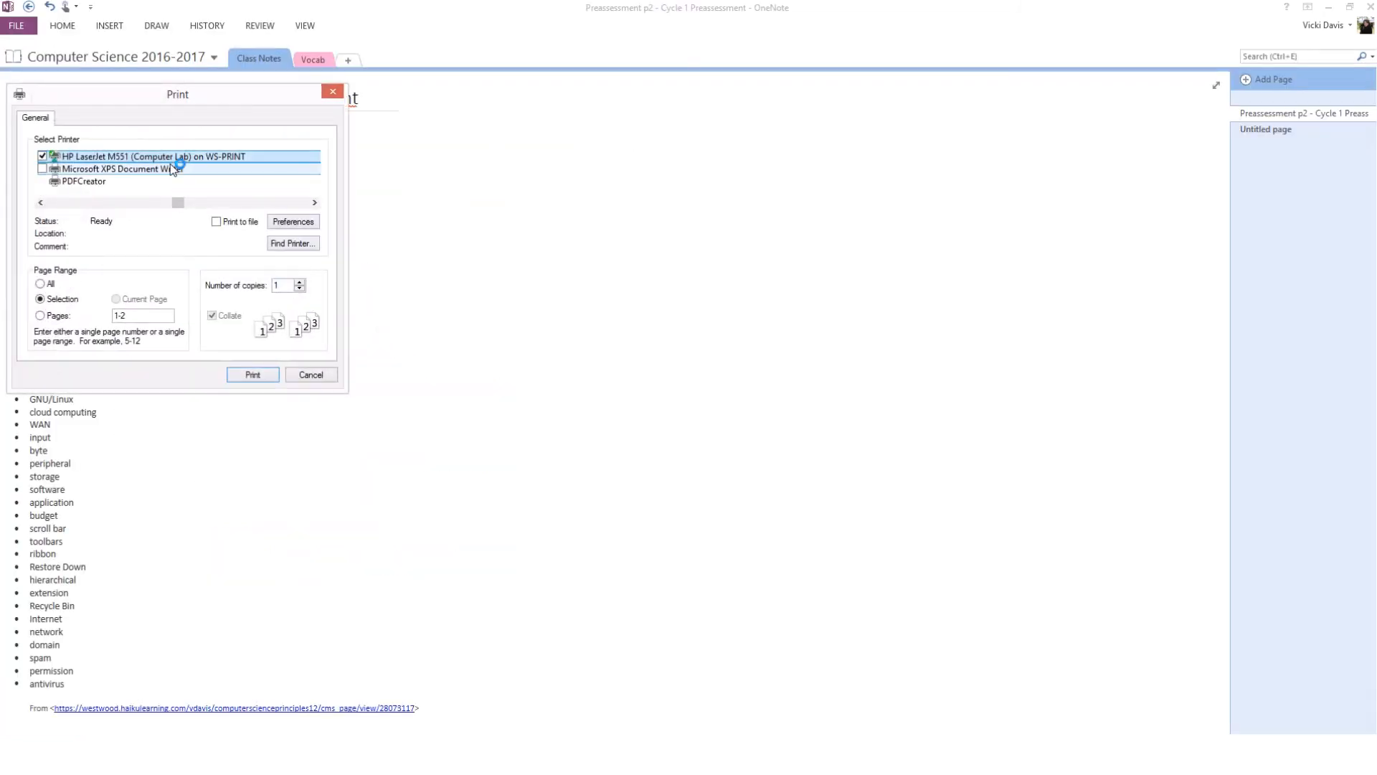
click(310, 375)
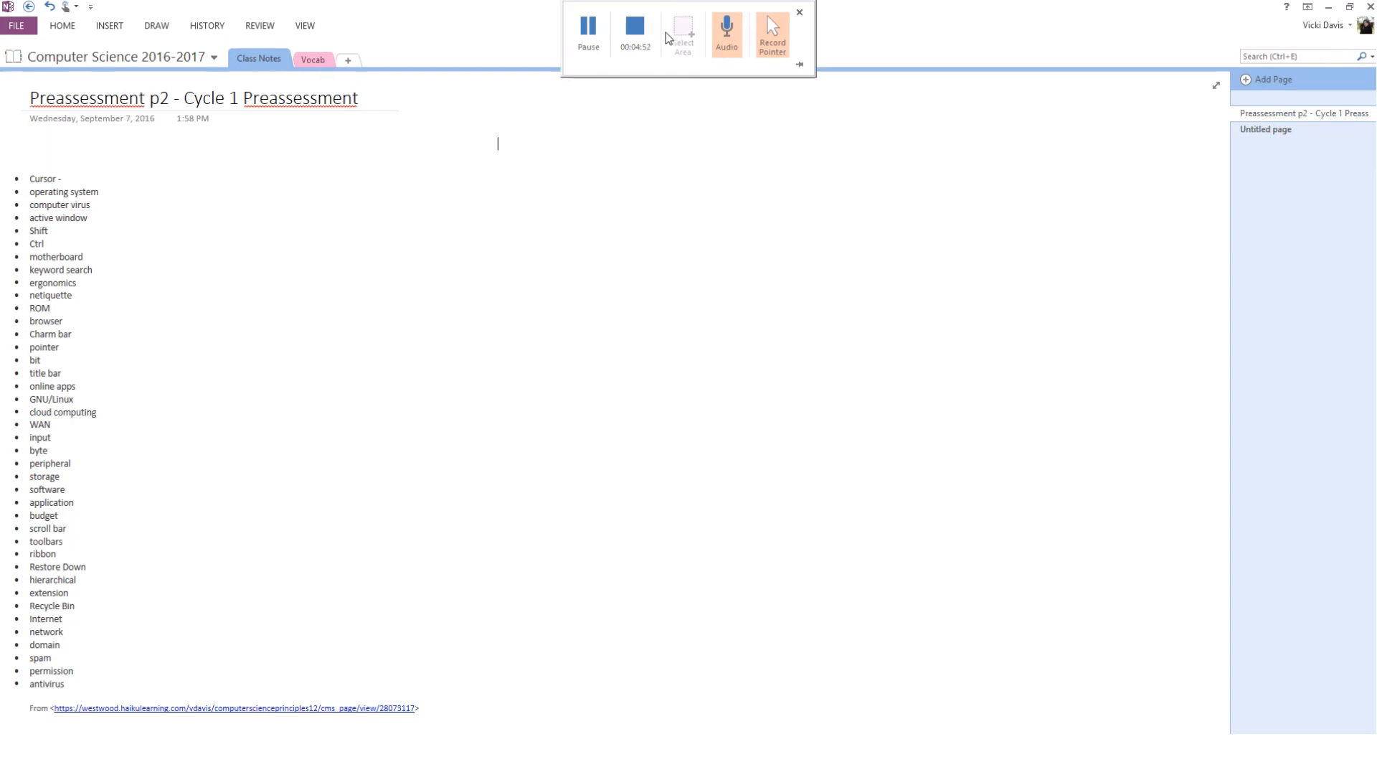
click(635, 28)
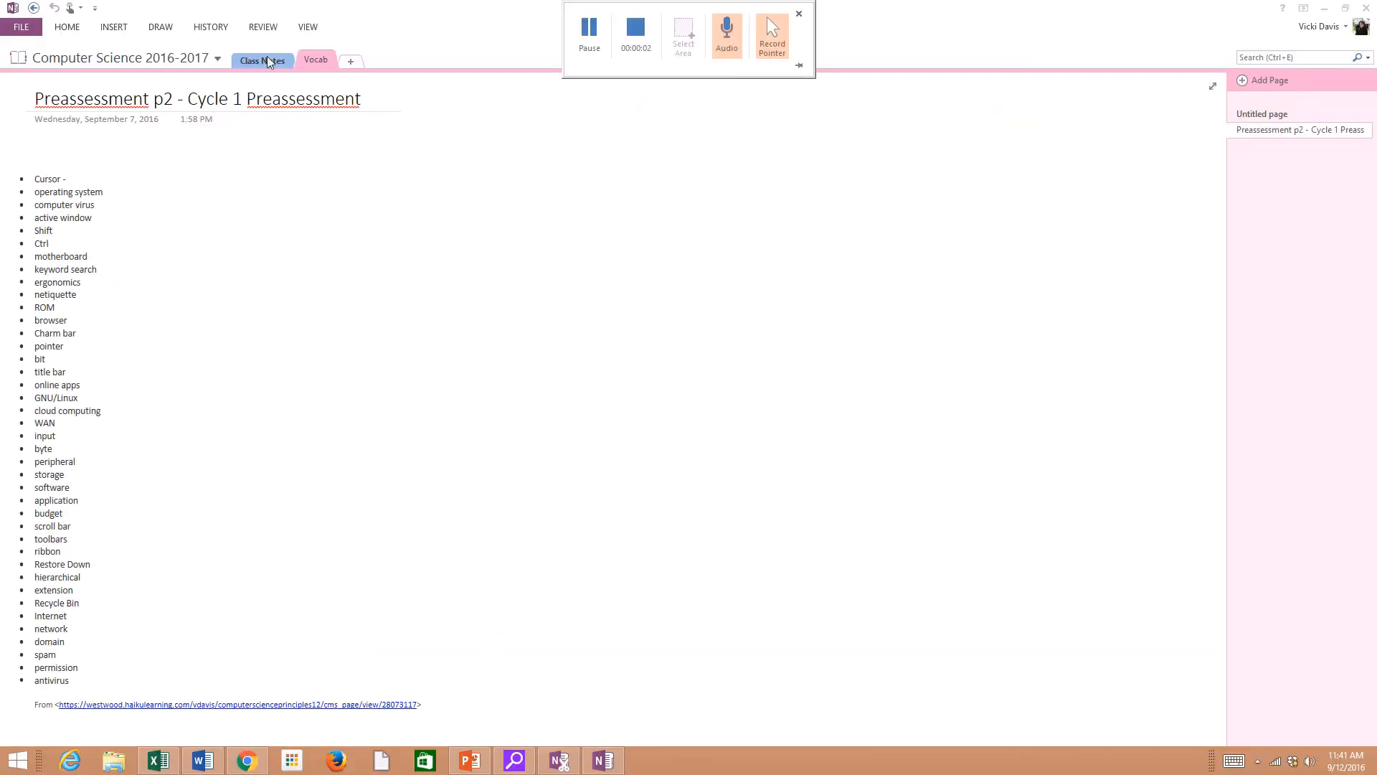
View the Class Notes section, and return to the Preassessment p2 page in the Vocab section.
click(243, 61)
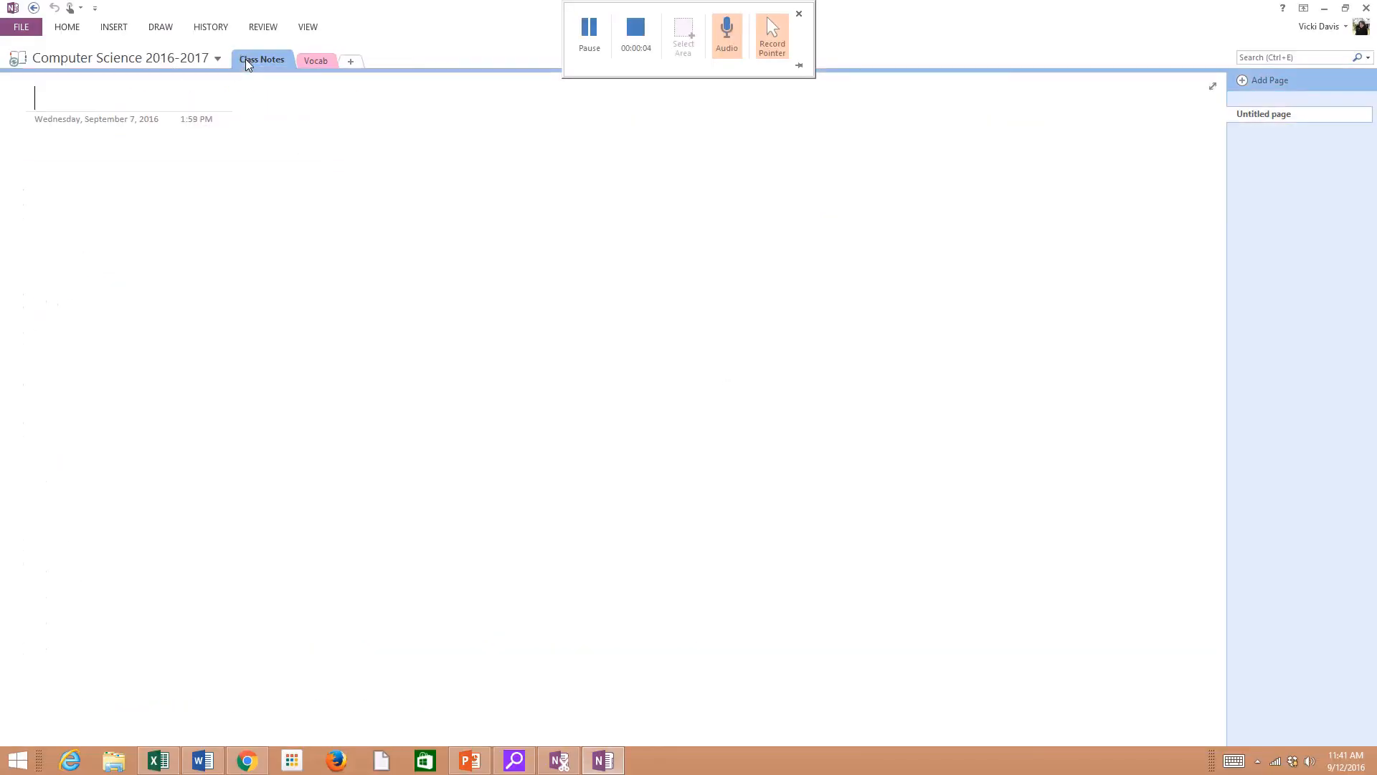
click(269, 62)
click(320, 65)
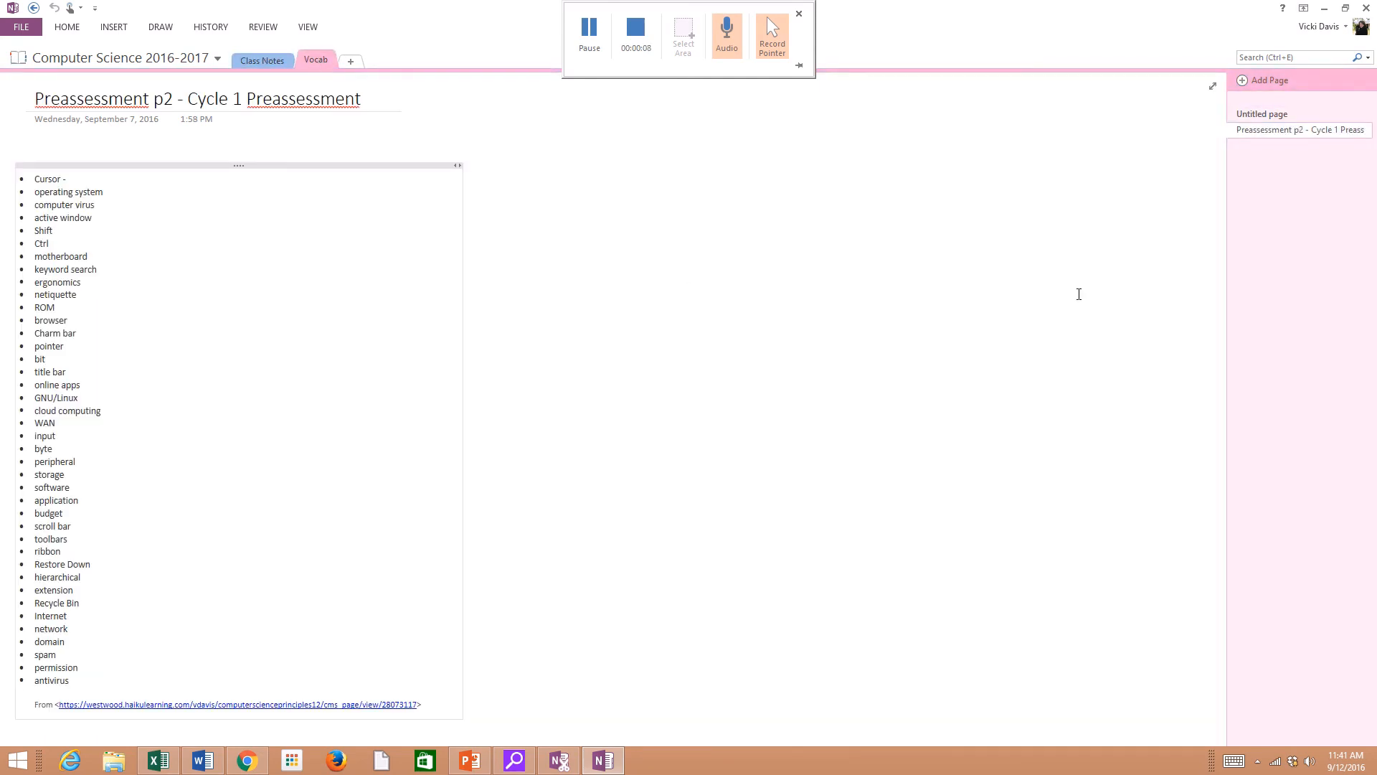
click(1289, 137)
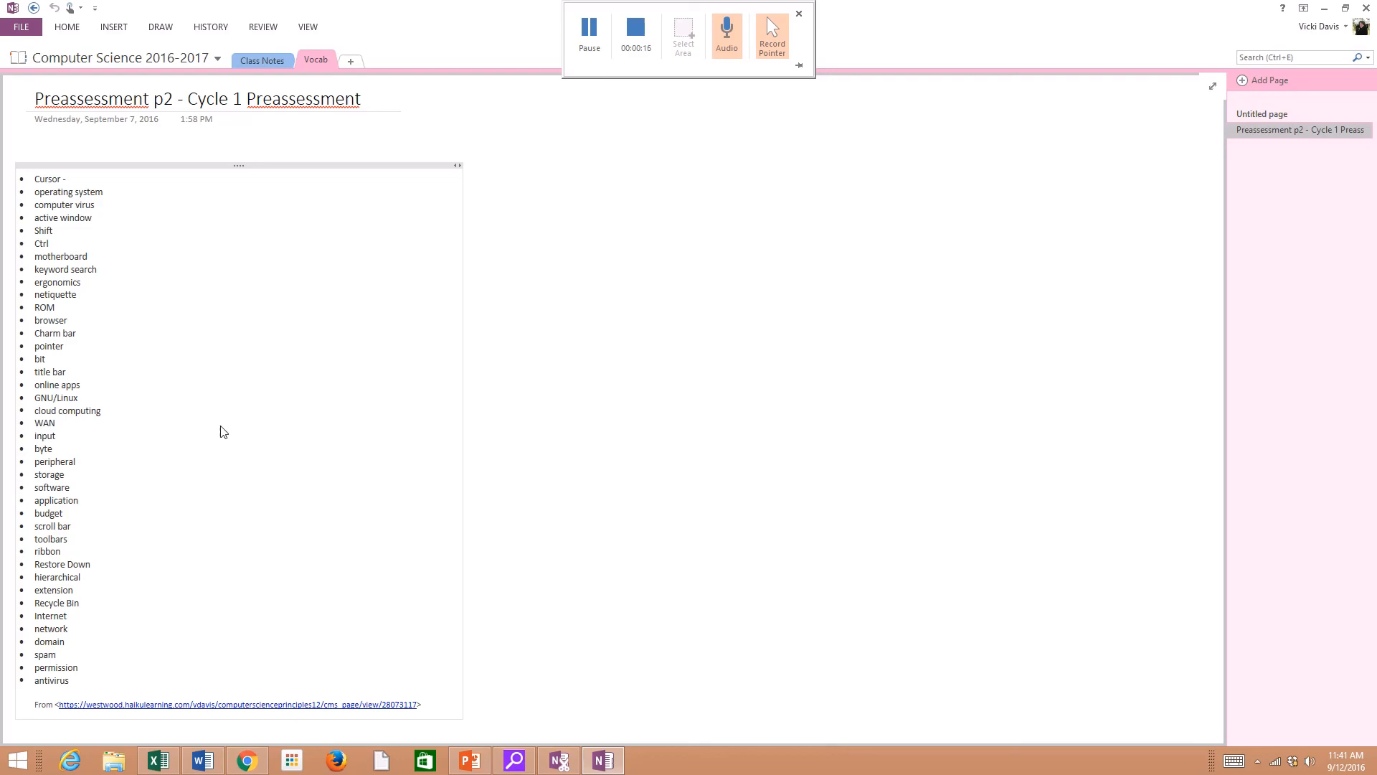
Launch the Snipping Tool and take a full-screen snip of the Preassessment p2 vocabulary page.
key(super)
text(snipping Tool)
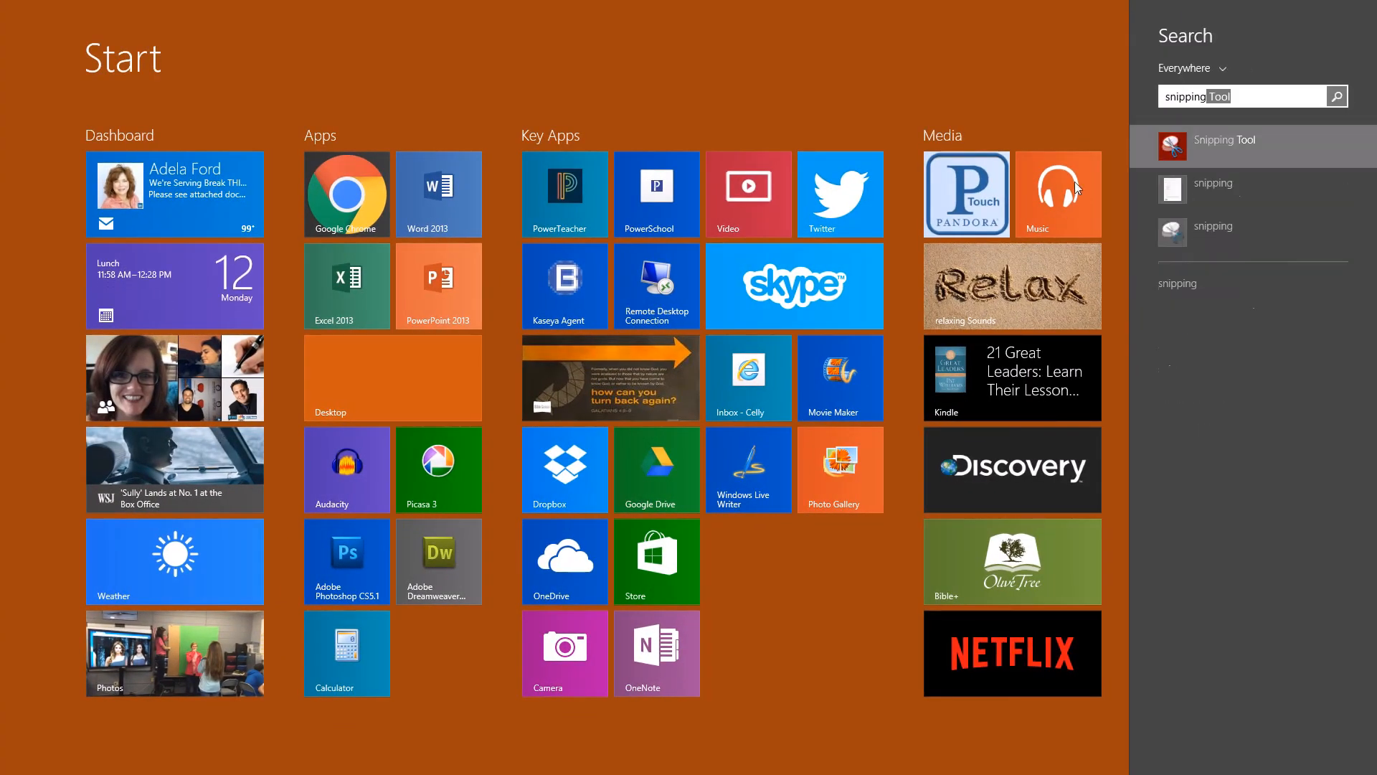
click(1155, 149)
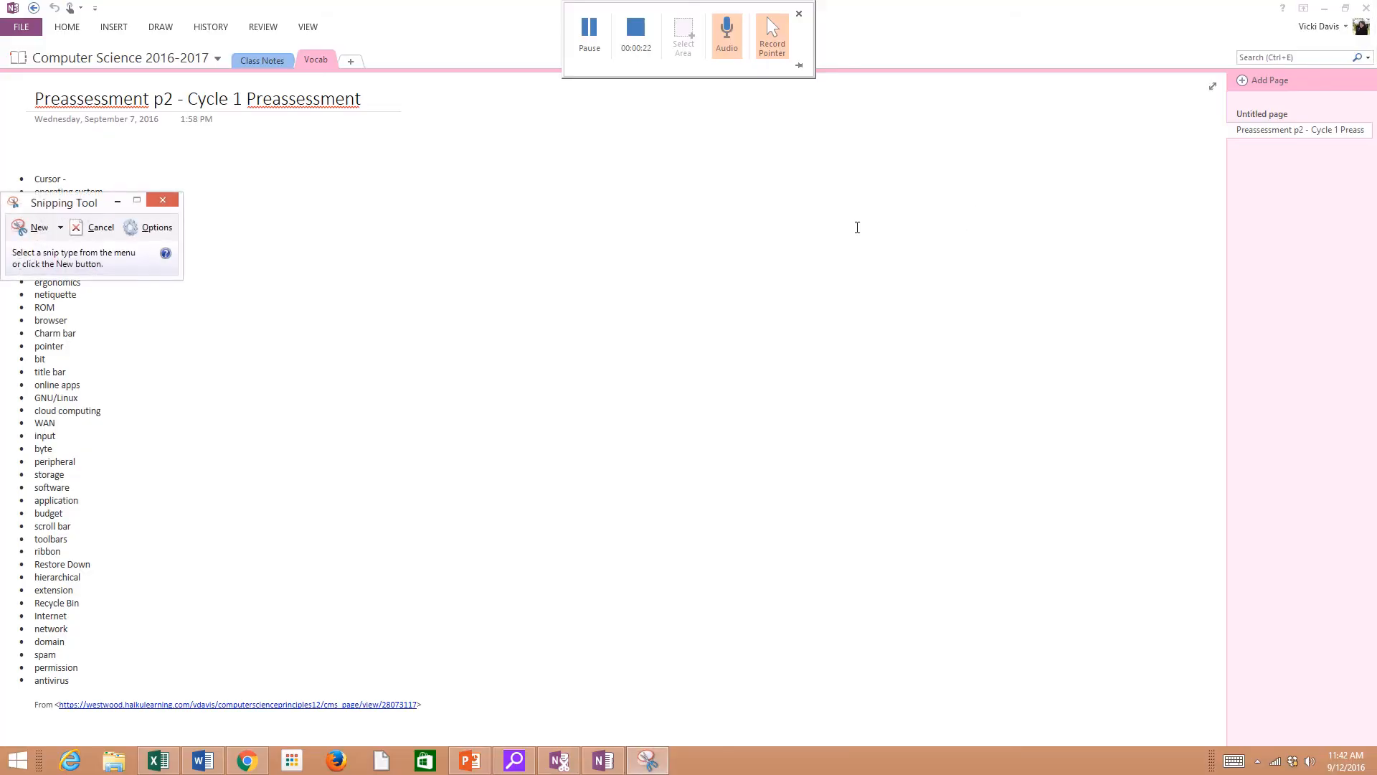
click(59, 228)
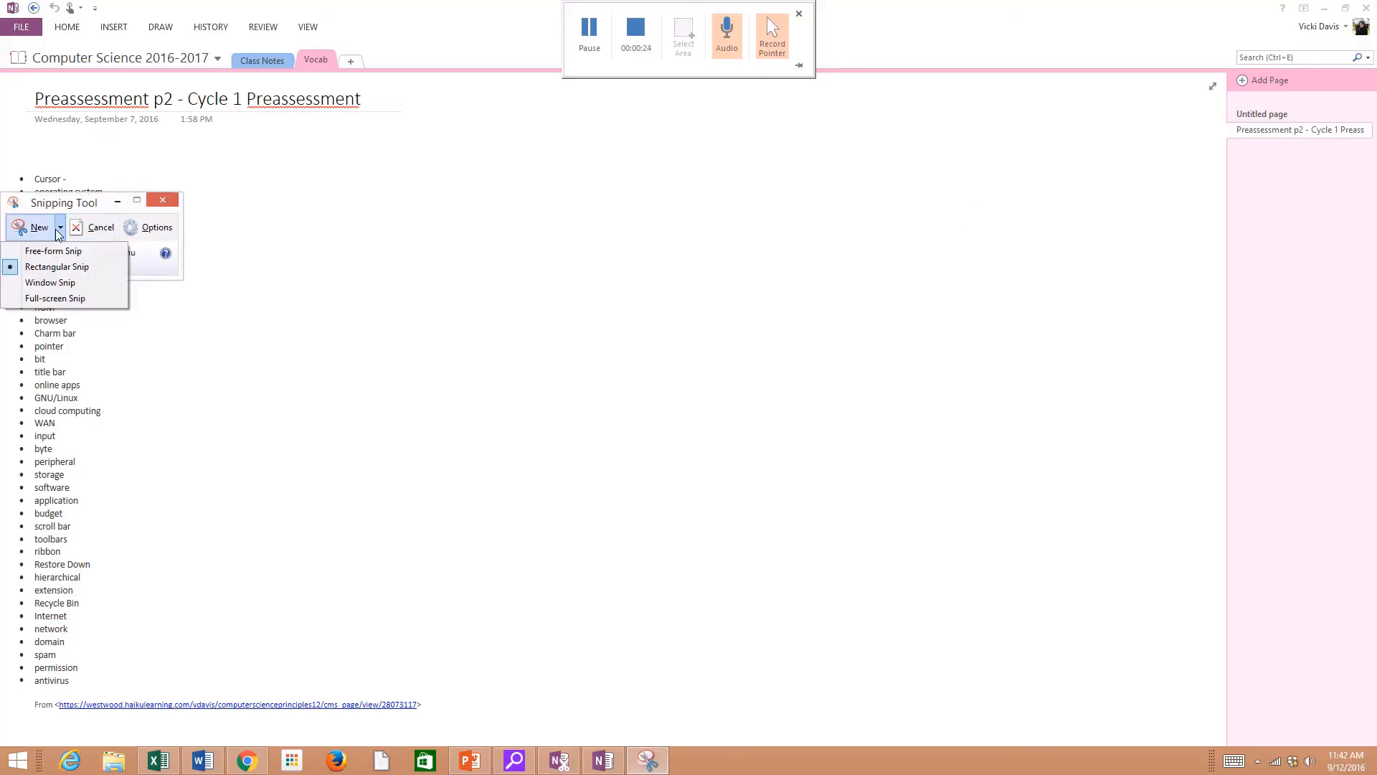
click(54, 298)
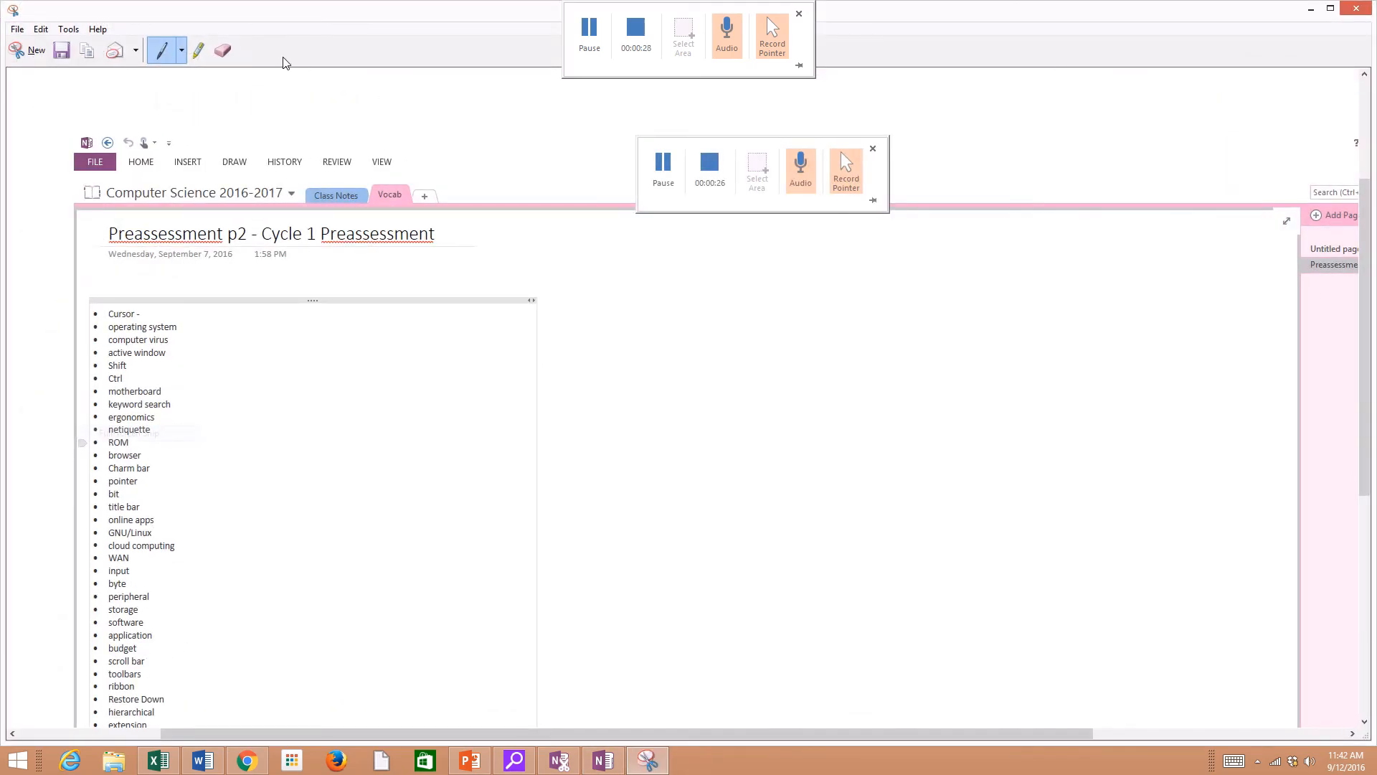
Save the snip as a PNG in the Pictures folder, named one-note-screen-snip- followed by the teacher's last name.
click(63, 52)
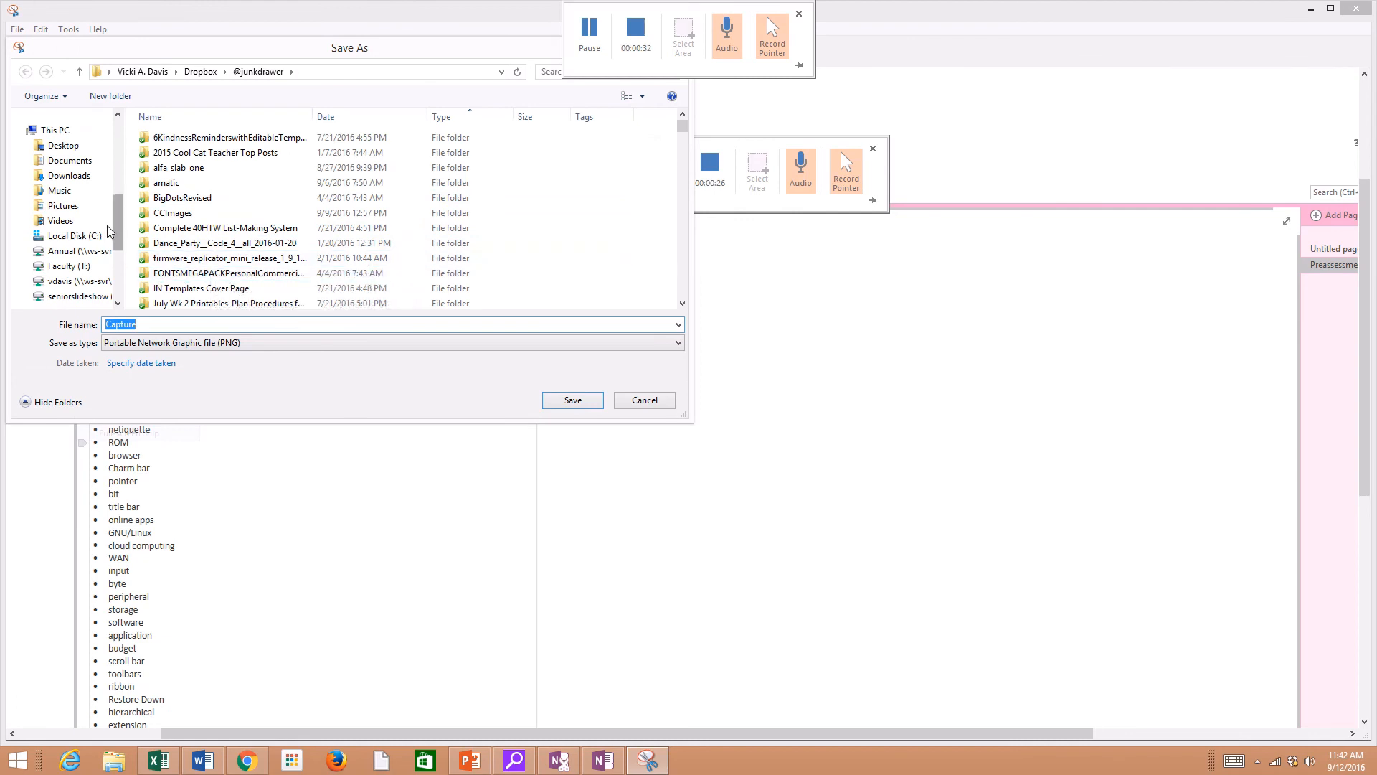
click(73, 208)
click(145, 323)
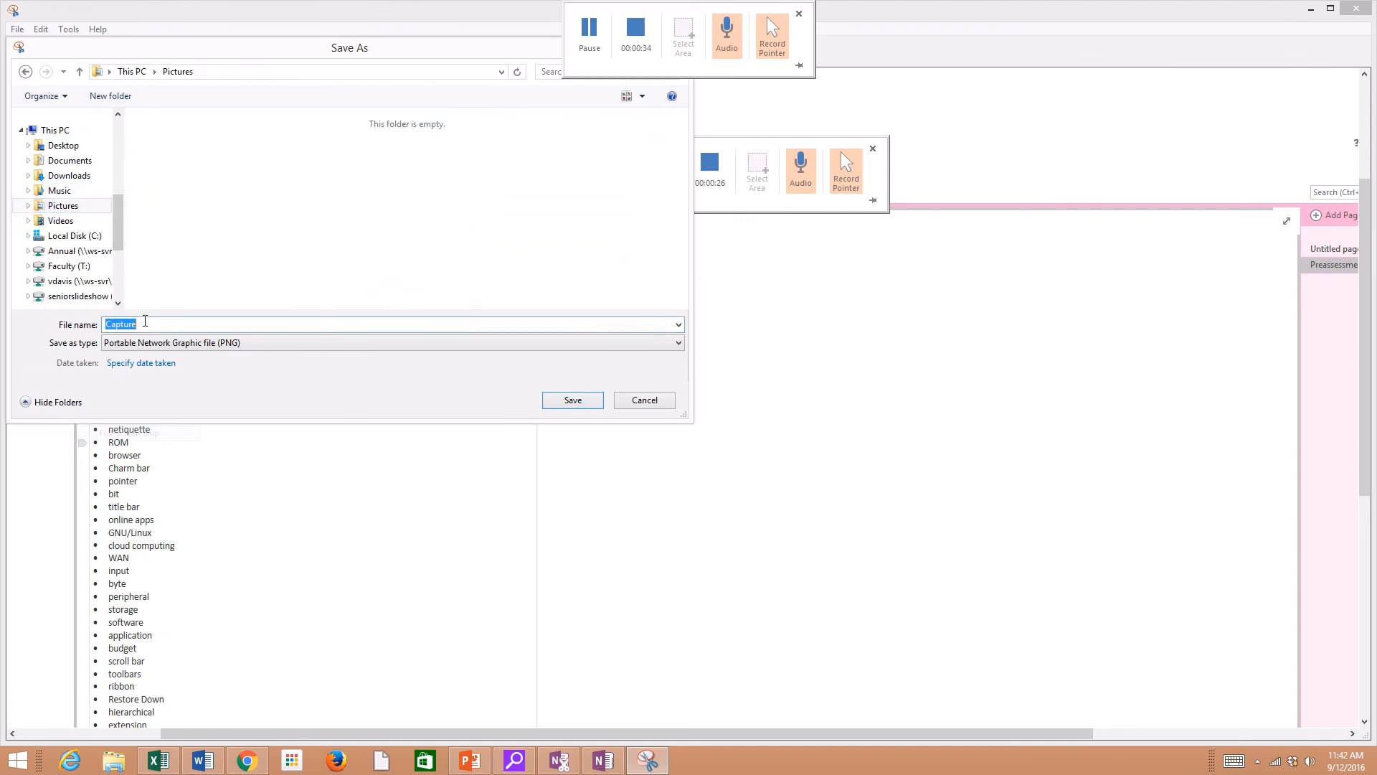
drag(145, 322, 76, 328)
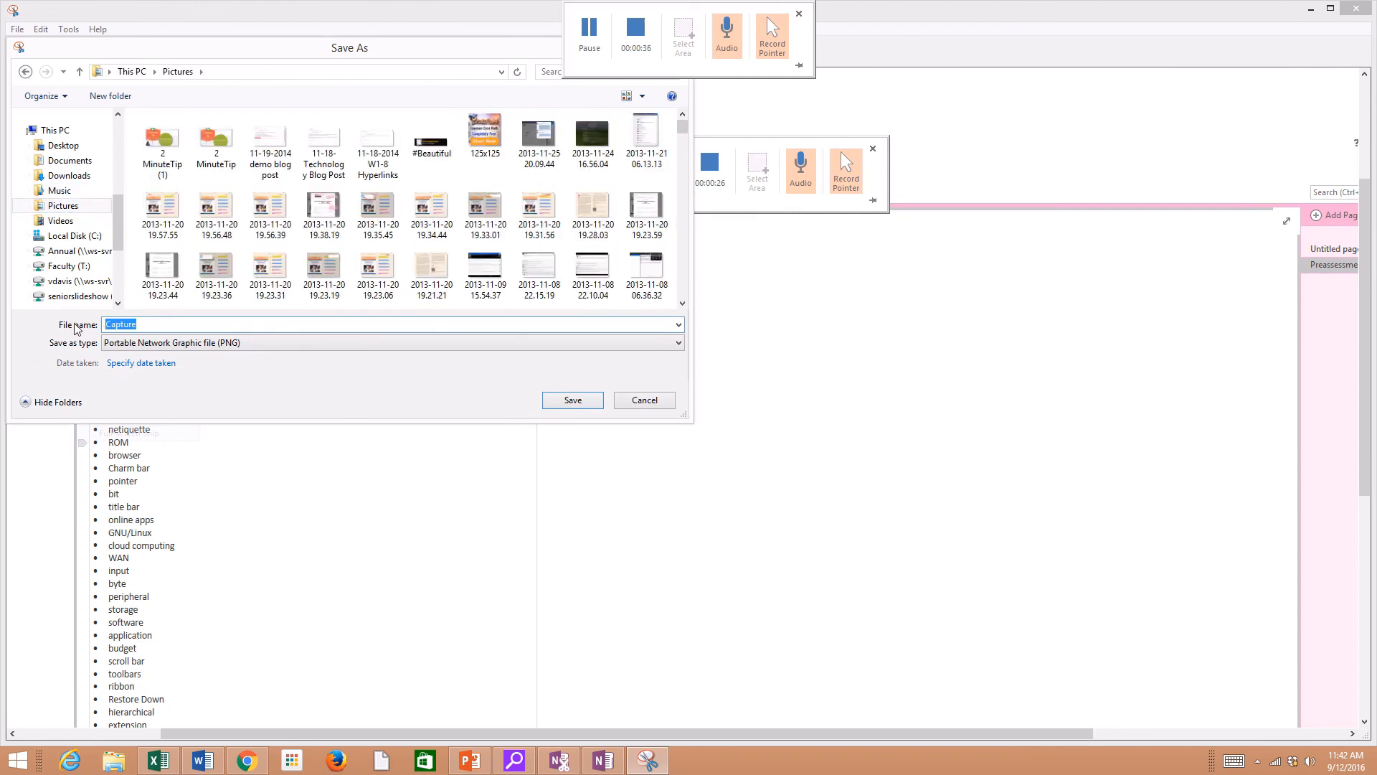
text(one-note-screen-snip-)
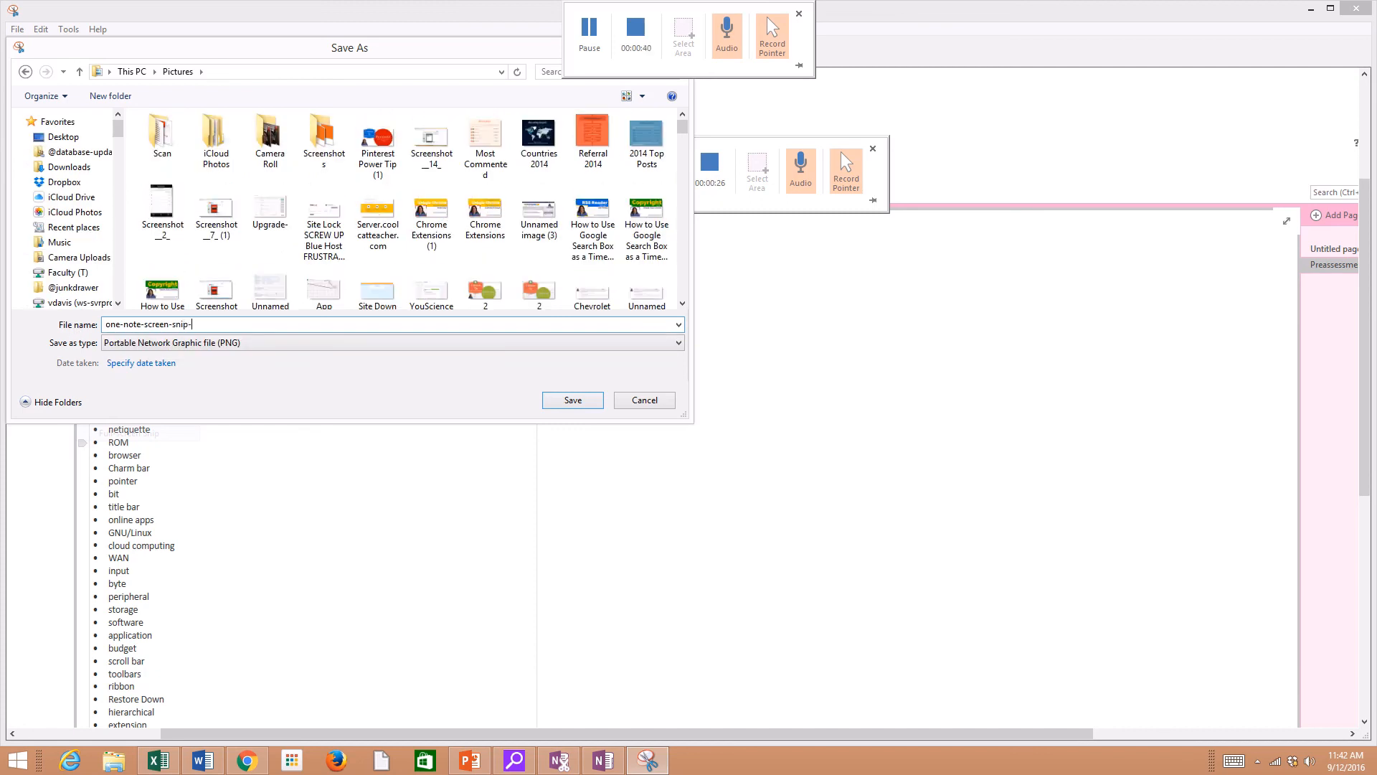
text(davis)
key(Return)
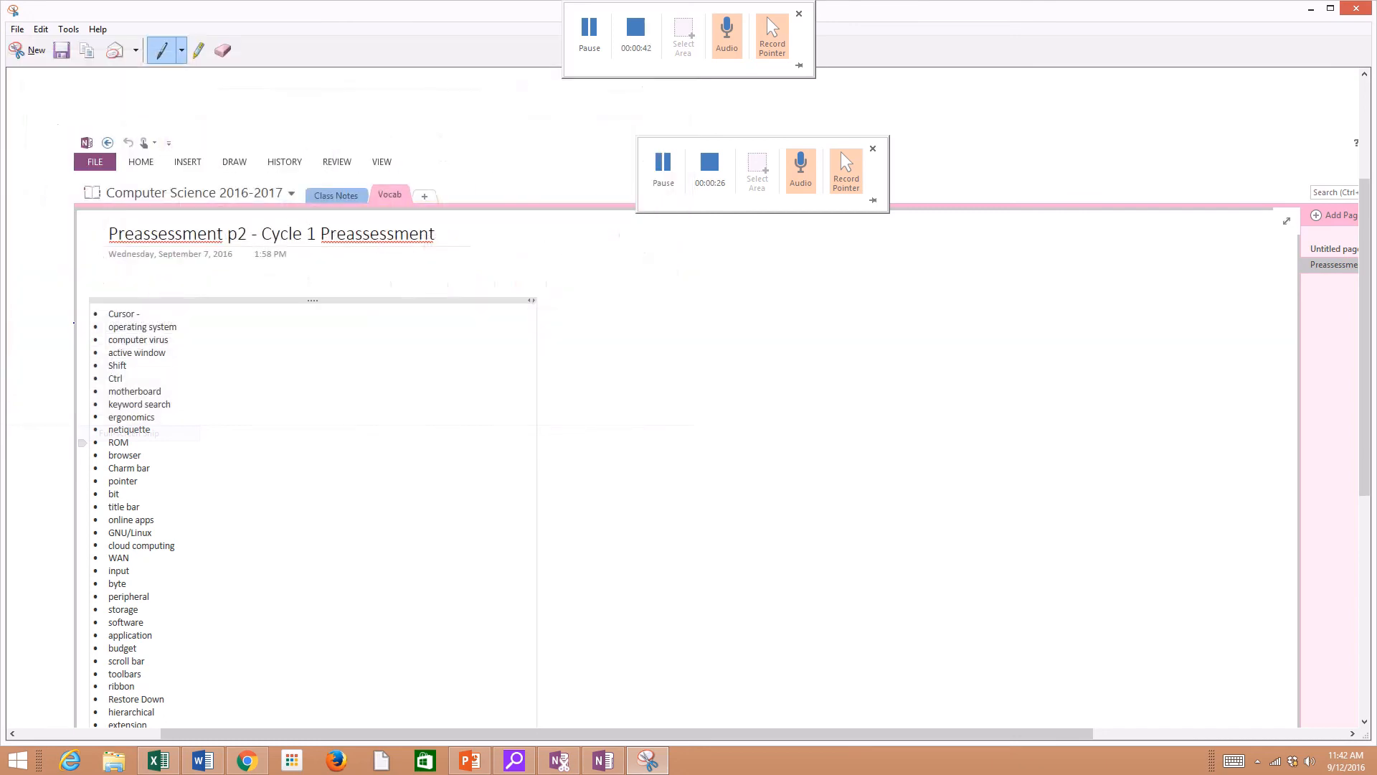